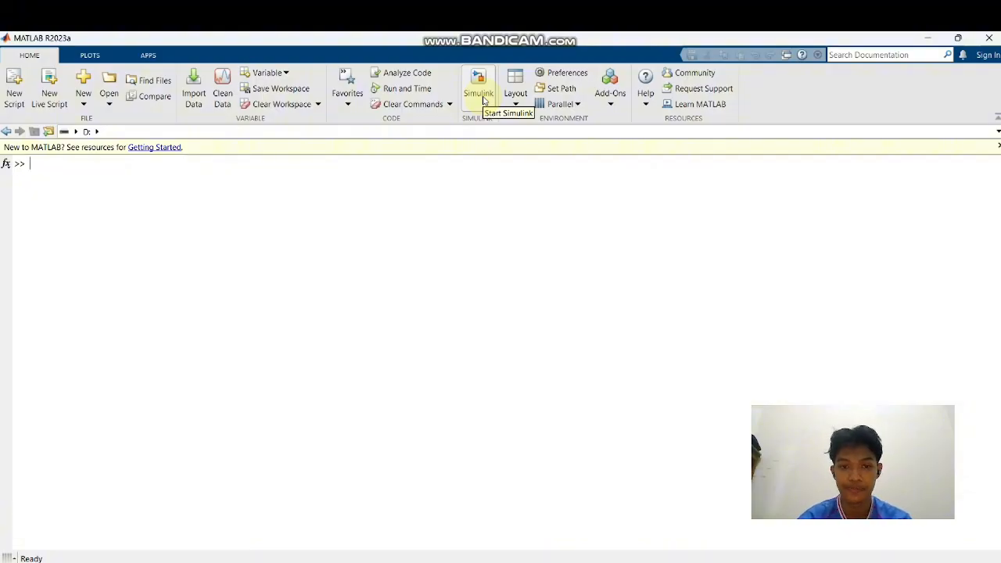
Start Simulink and create a new state chart from the State Chart template
click(483, 100)
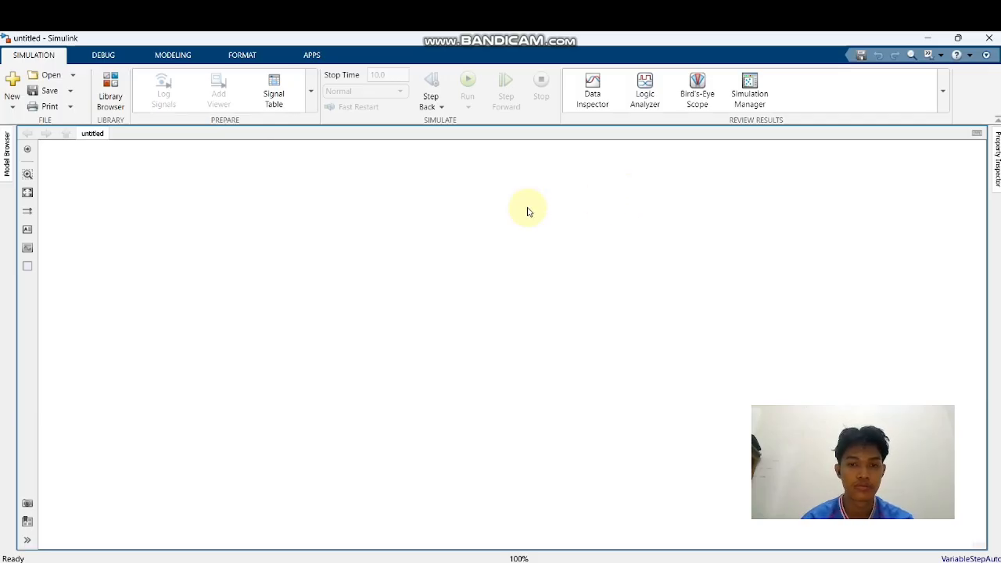
click(13, 108)
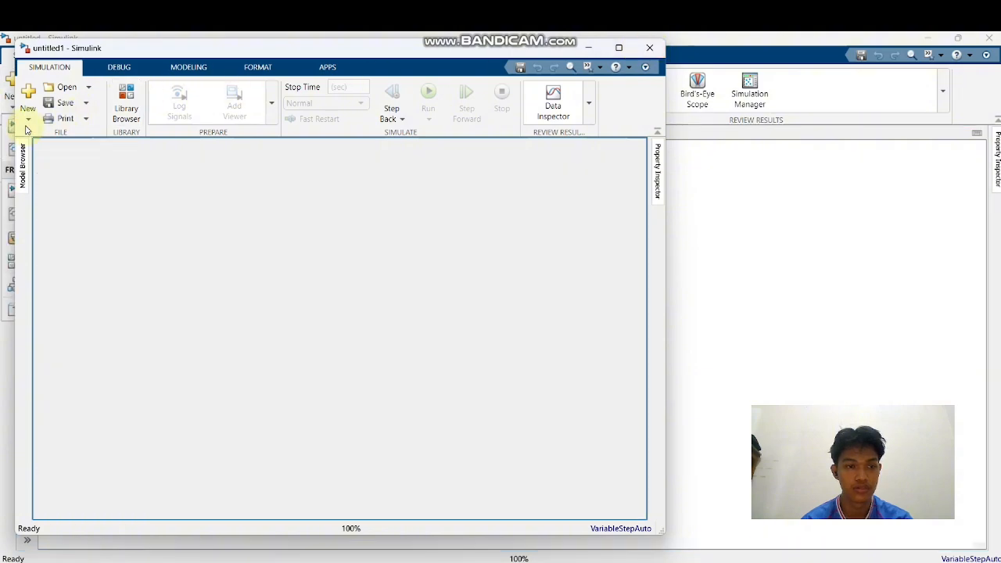
click(13, 109)
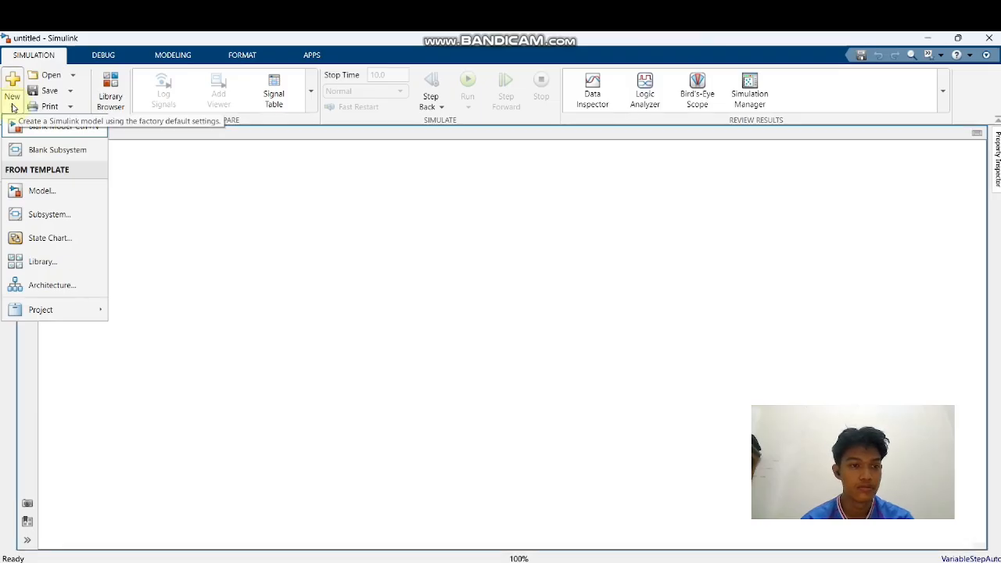
click(41, 202)
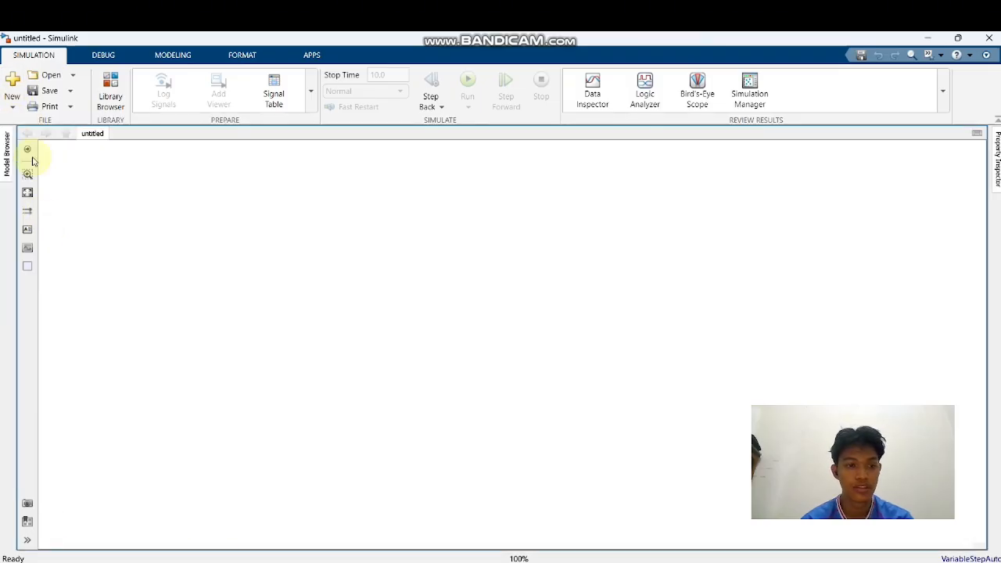
click(14, 109)
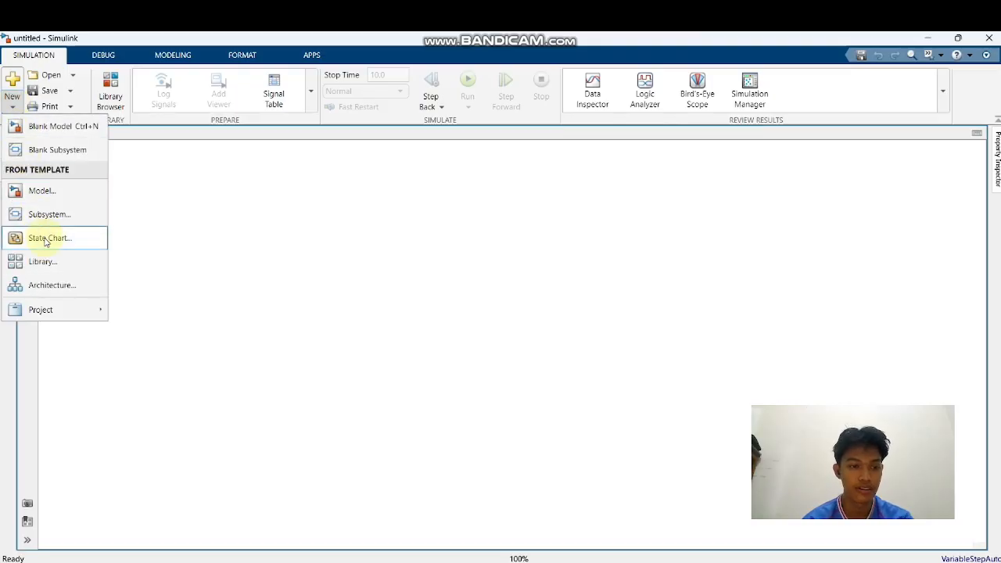
click(44, 238)
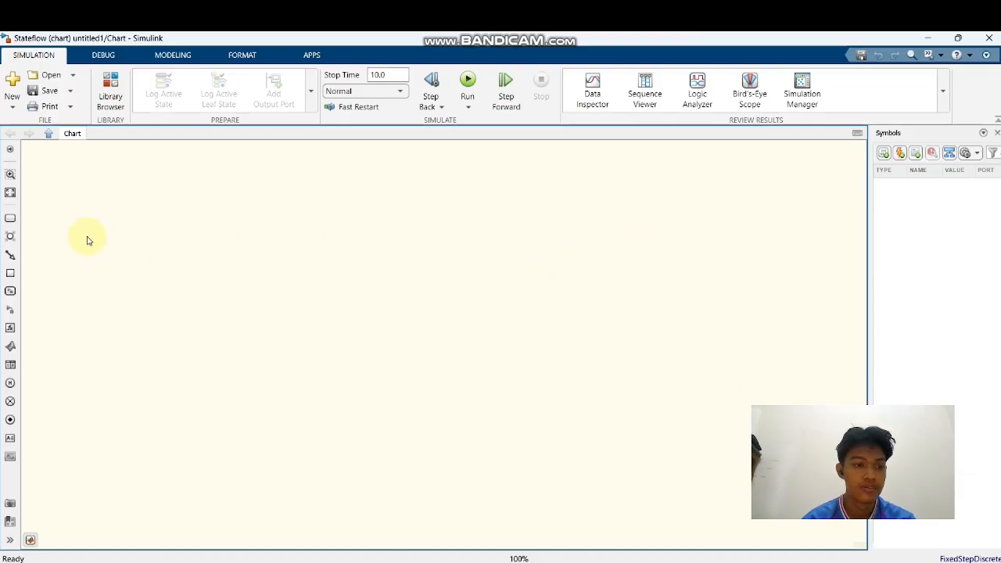
Place two states side by side in the upper part of the empty chart
click(10, 218)
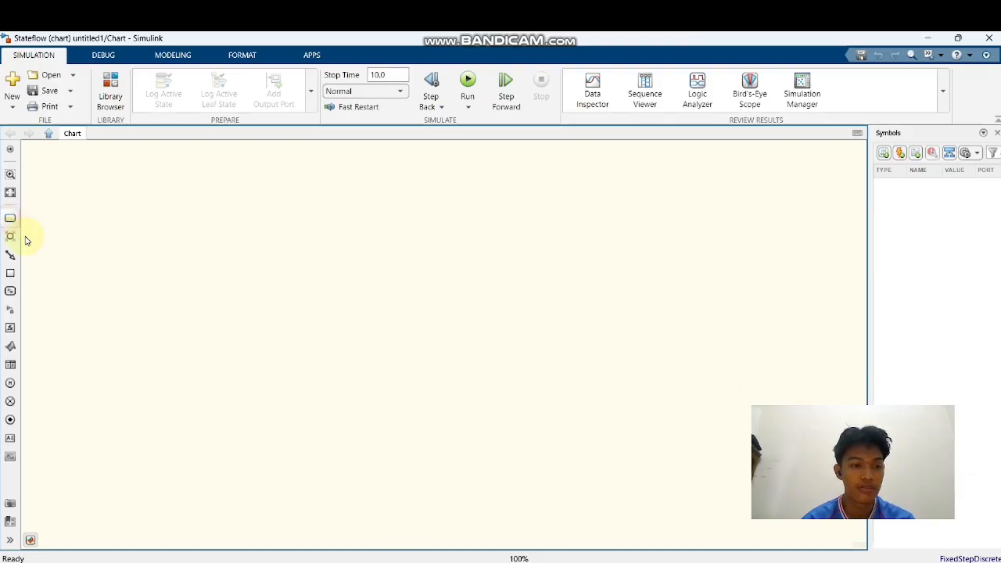
click(115, 256)
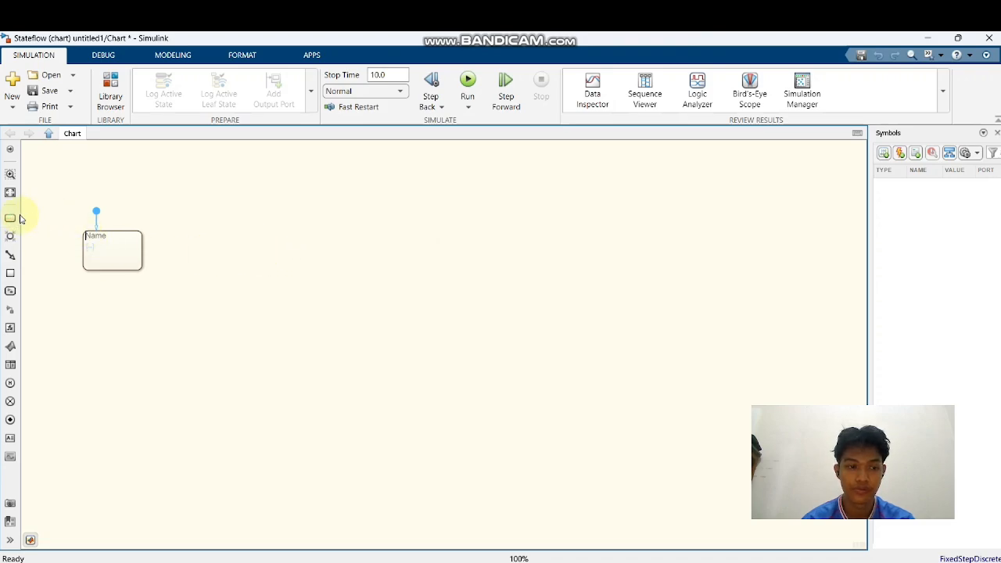
click(21, 219)
click(246, 251)
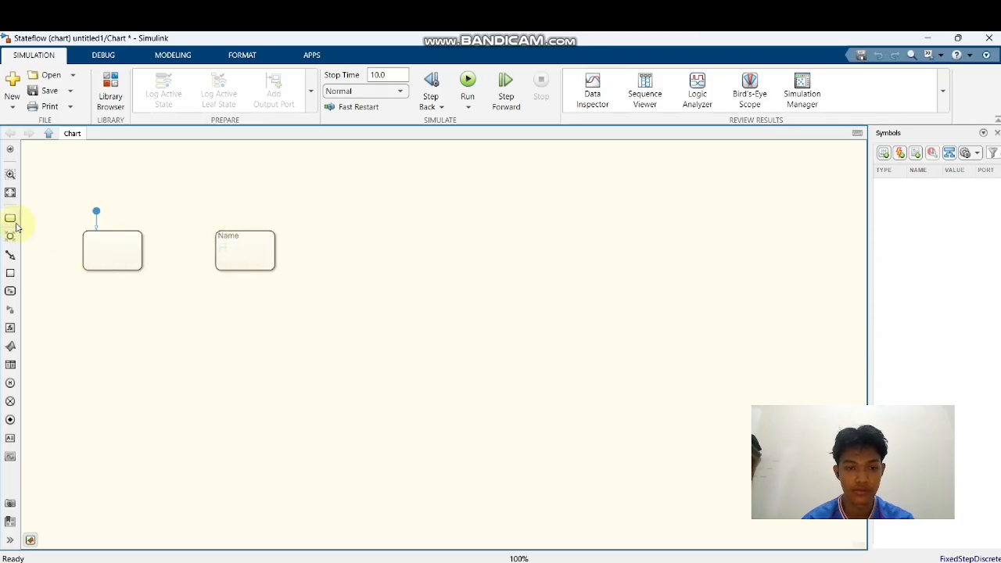
Duplicate the second state to add a third one beside it, keeping all three states in one row
drag(13, 222, 350, 252)
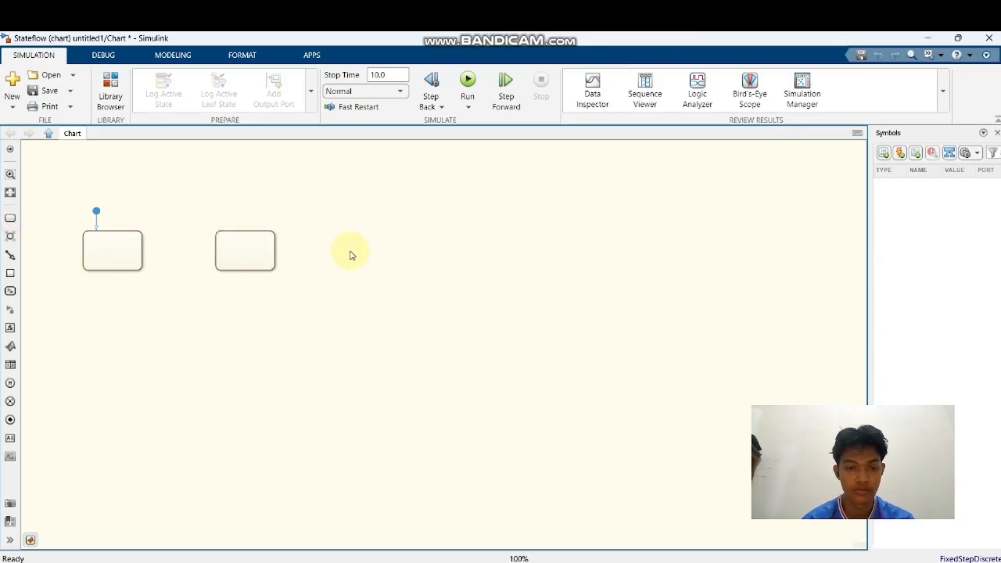
click(261, 256)
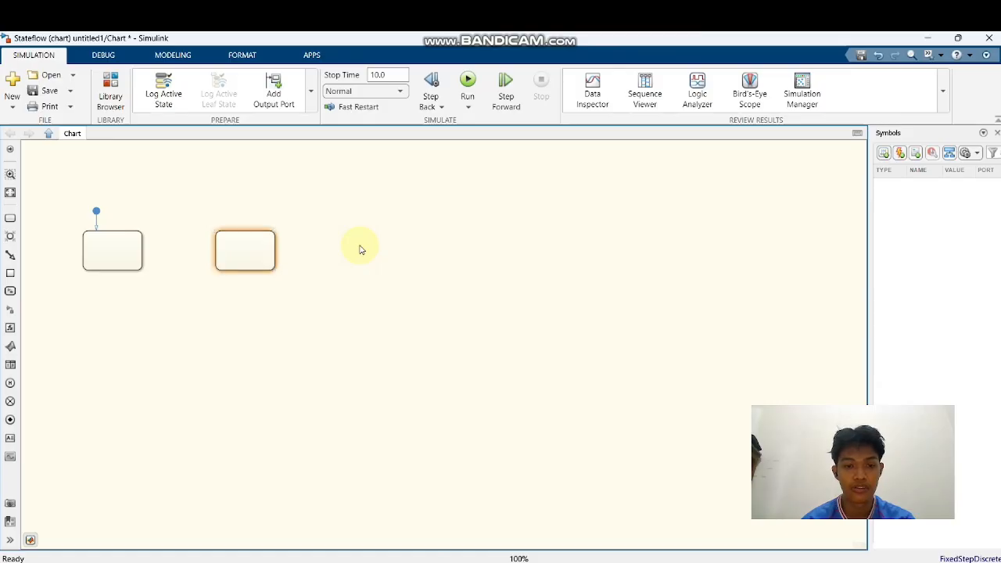
click(250, 251)
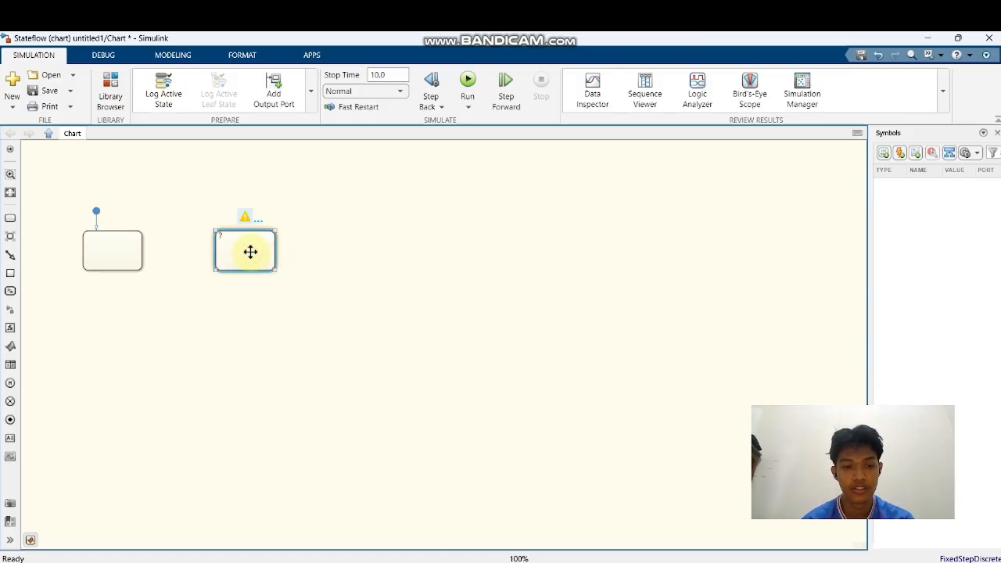
drag(248, 248, 359, 253)
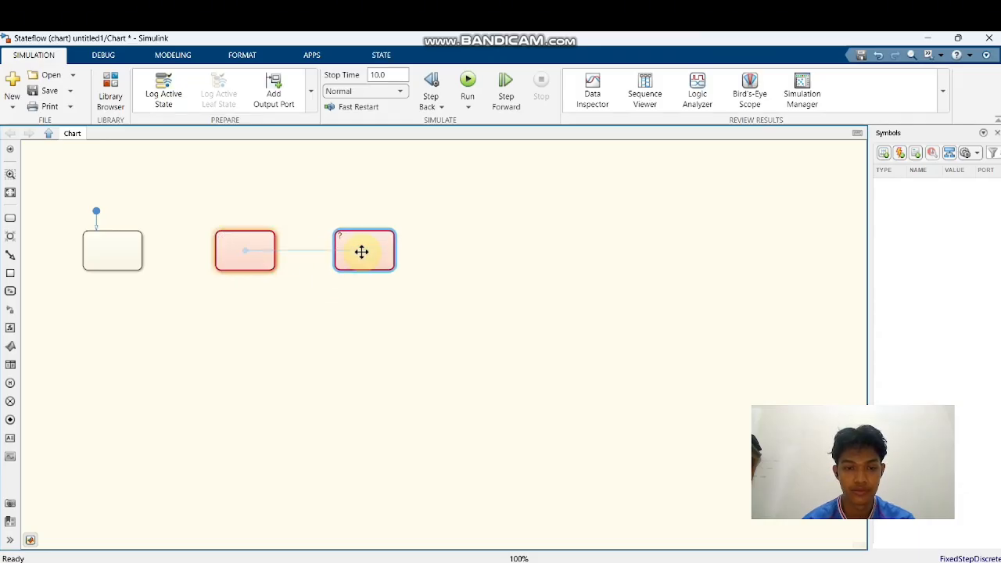
mouse_move(259, 246)
mouse_down()
mouse_move(259, 274)
mouse_move(260, 248)
mouse_up()
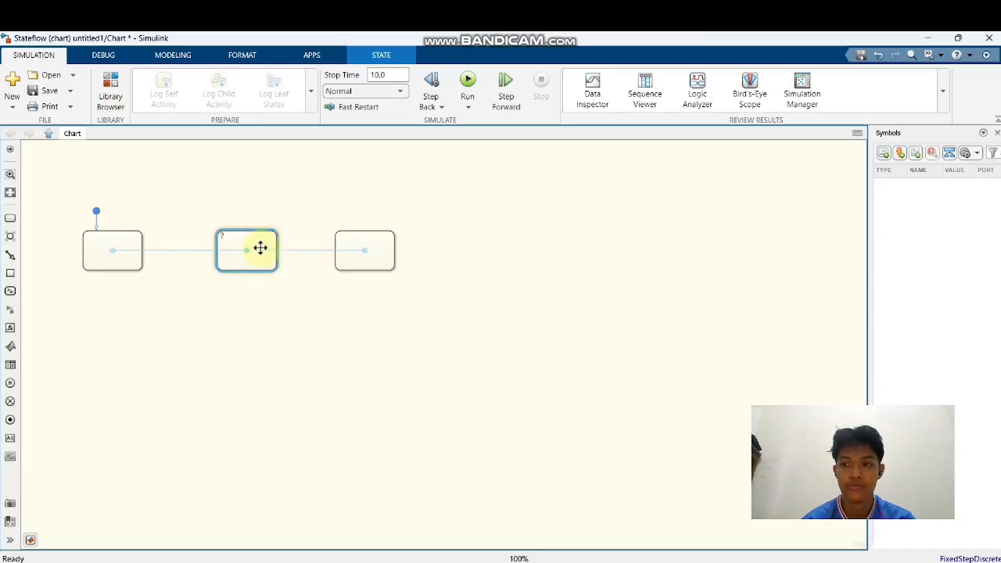
click(322, 207)
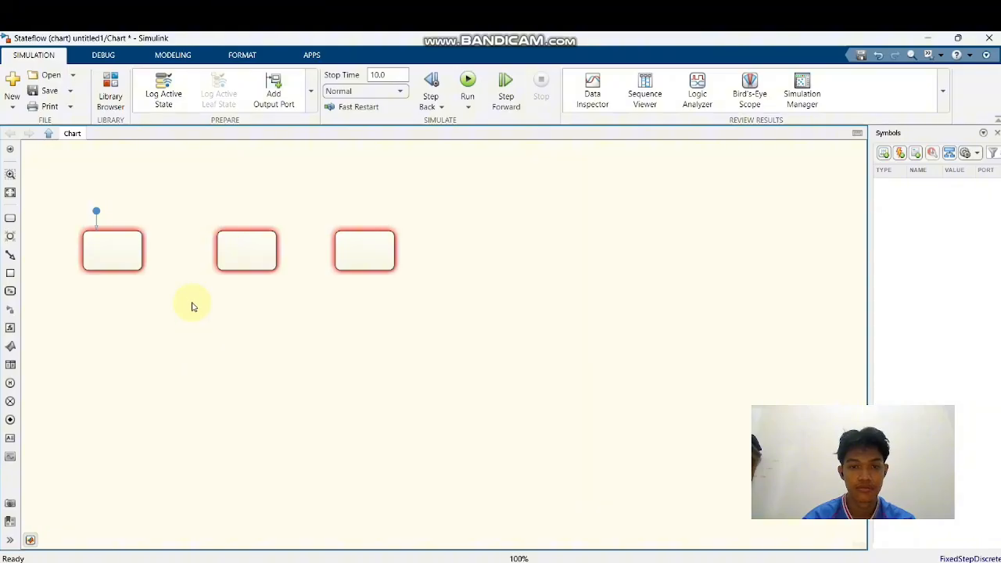
Draw transitions from the first state to the second and from the second state to the third
click(140, 254)
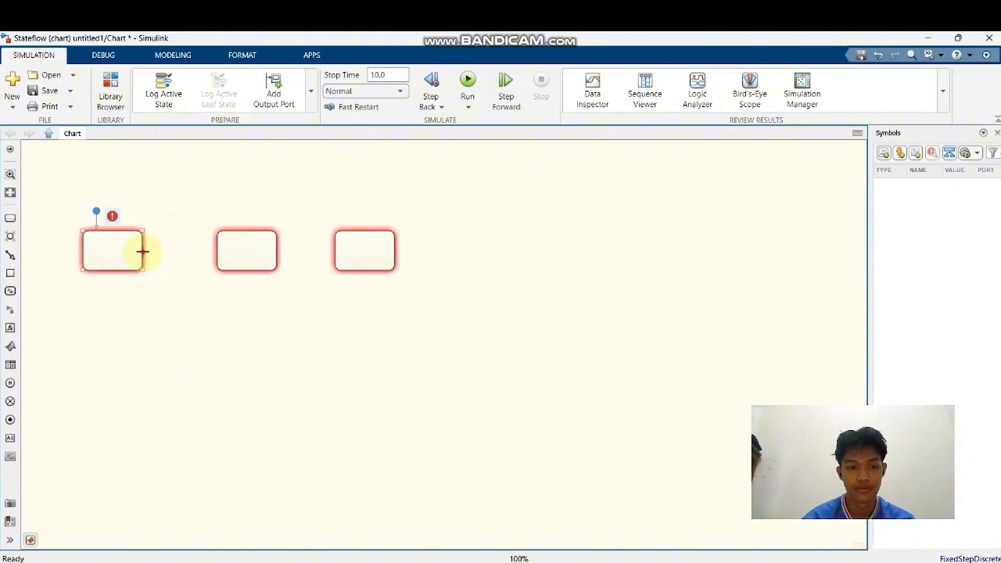
drag(141, 251, 224, 248)
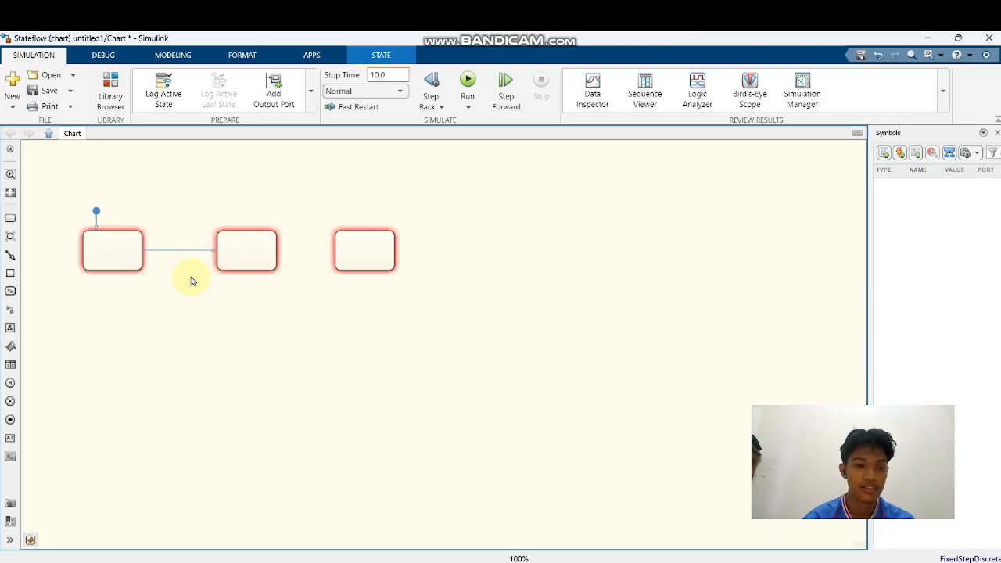
click(238, 260)
drag(275, 250, 340, 248)
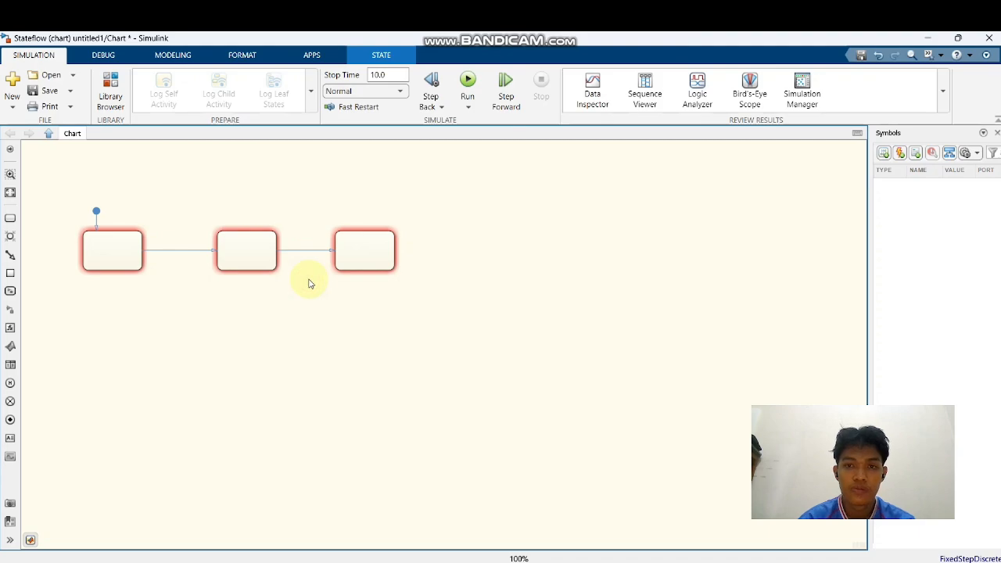
click(396, 252)
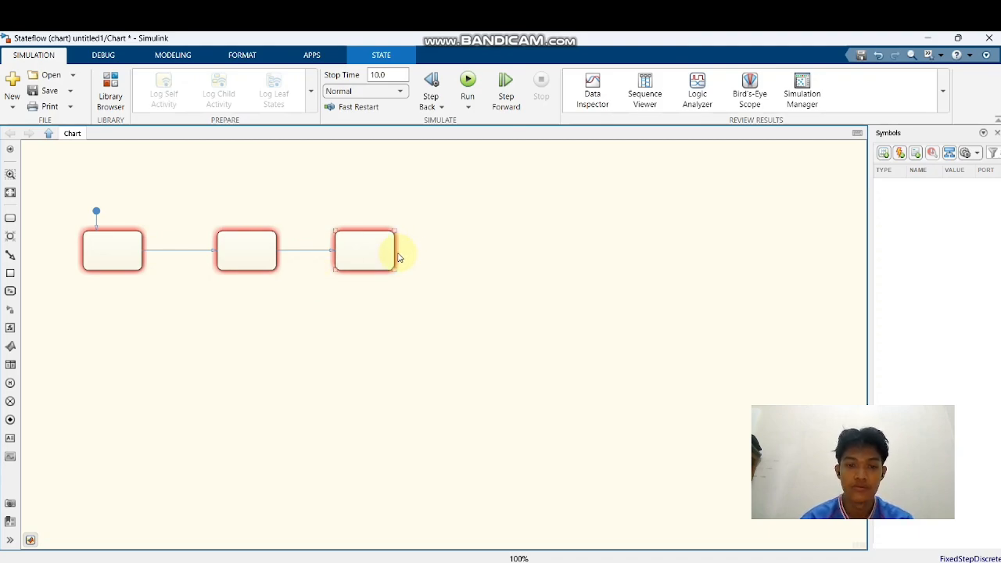
click(116, 257)
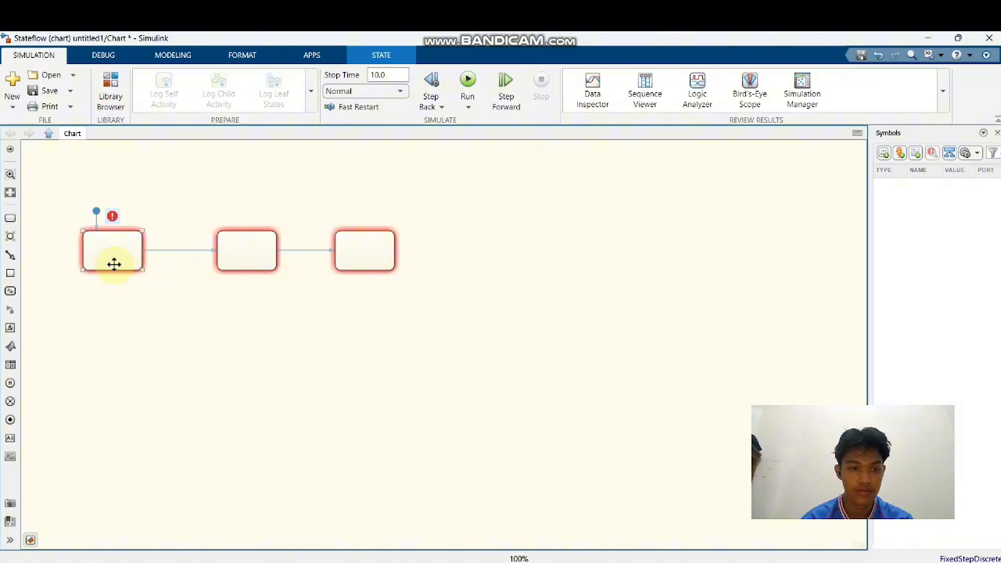
click(226, 253)
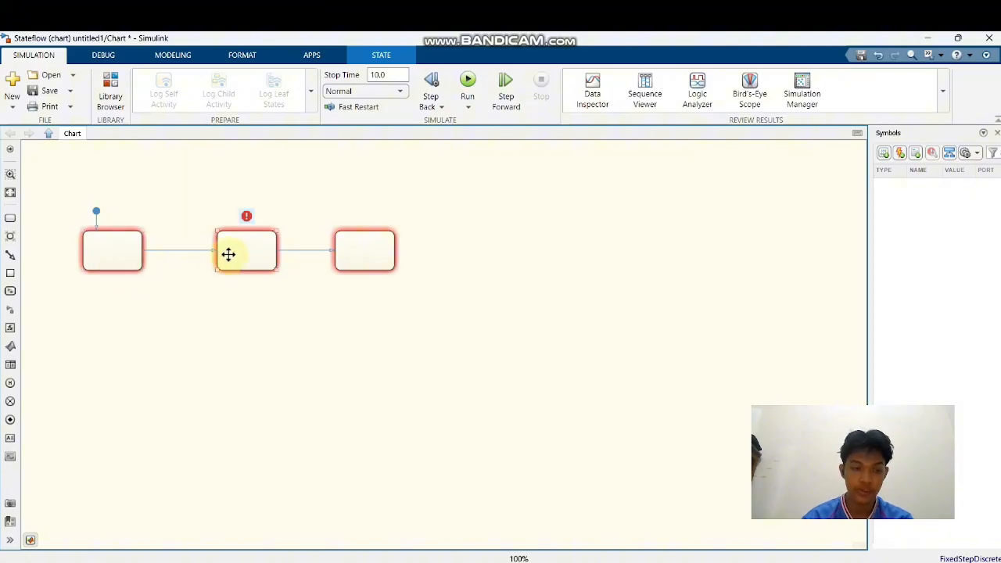
click(347, 251)
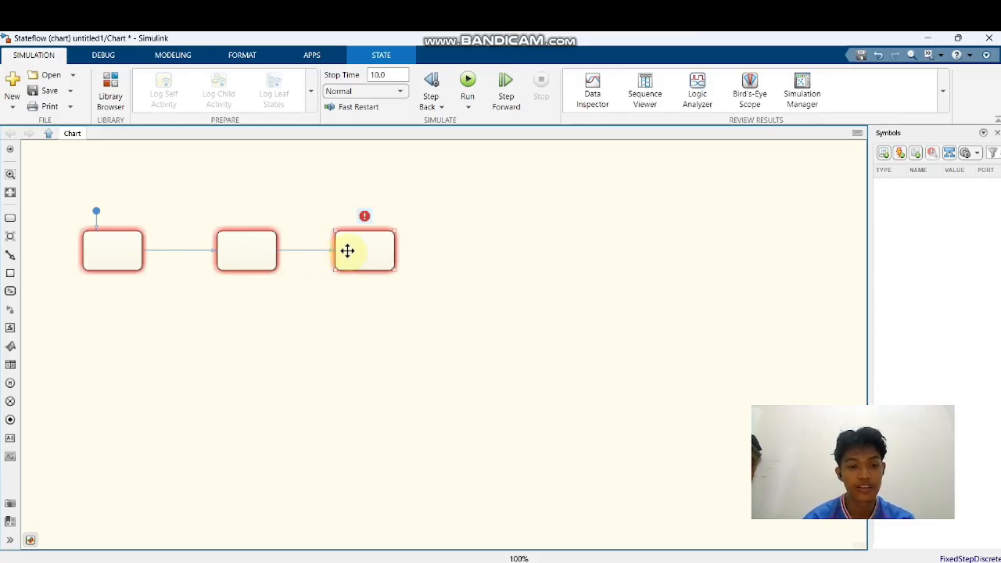
click(187, 288)
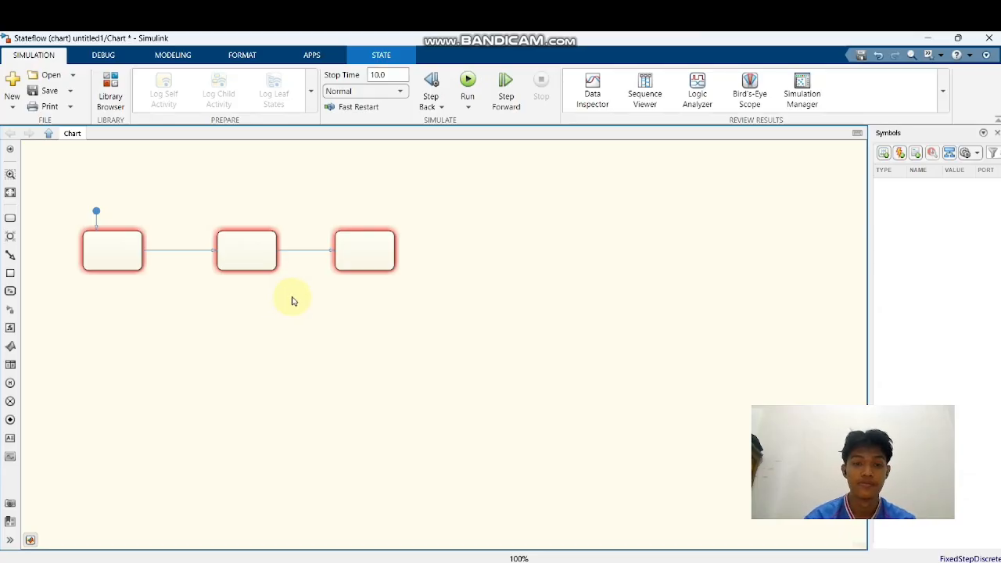
Draw a curved return transition from the lower edge of the third state to the lower edge of the first
click(368, 270)
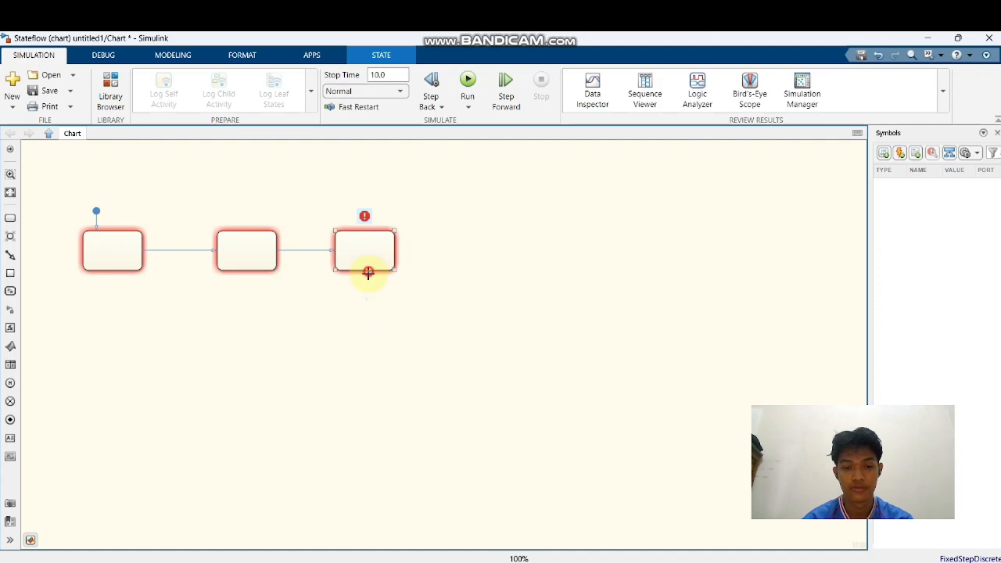
mouse_move(366, 271)
mouse_down()
mouse_move(346, 368)
mouse_move(197, 364)
mouse_move(113, 273)
mouse_up()
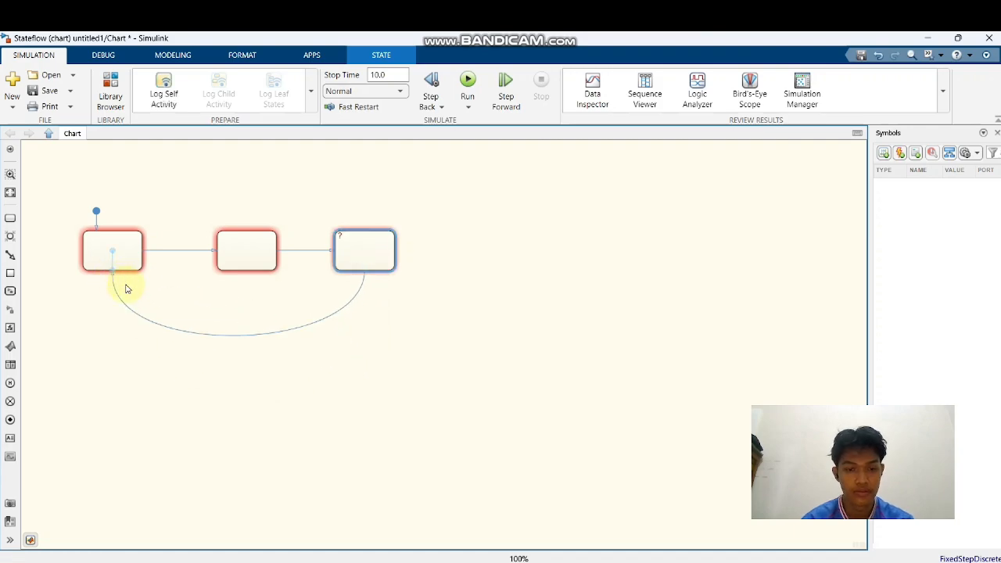
click(175, 283)
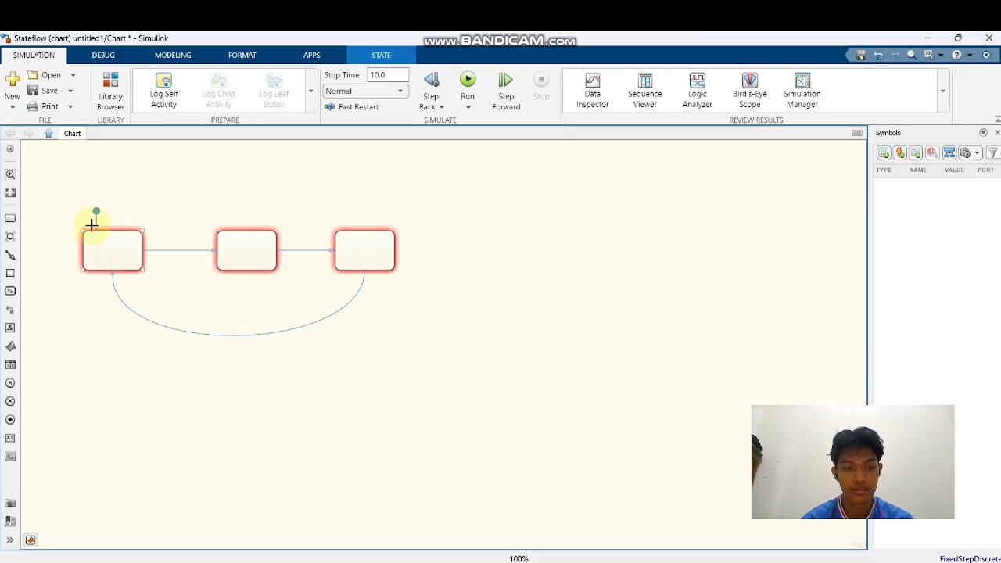
Name the first state stop and give it the entry actions red = 0; yellow = 0; hijau = 0;
click(101, 239)
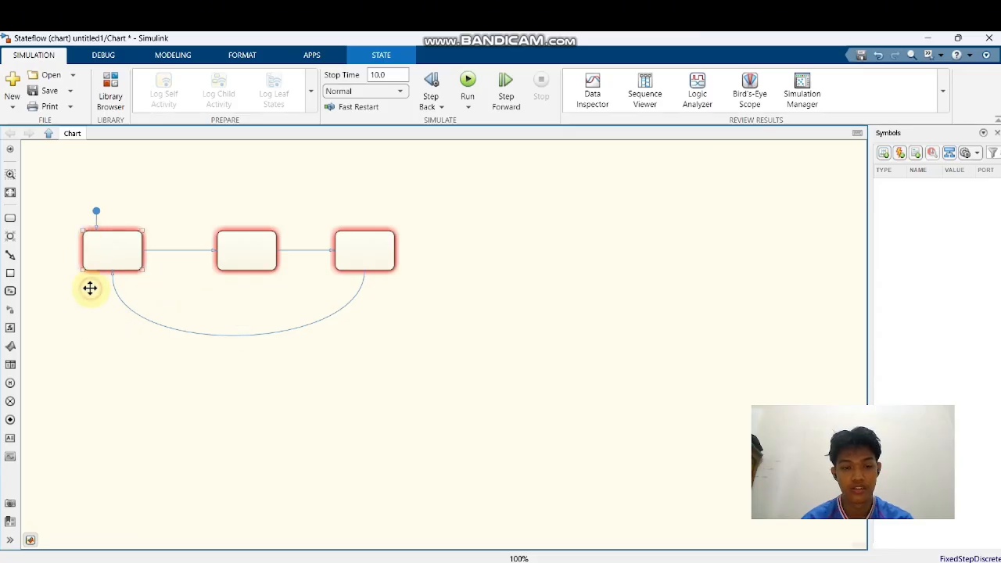
click(107, 243)
double_click(107, 243)
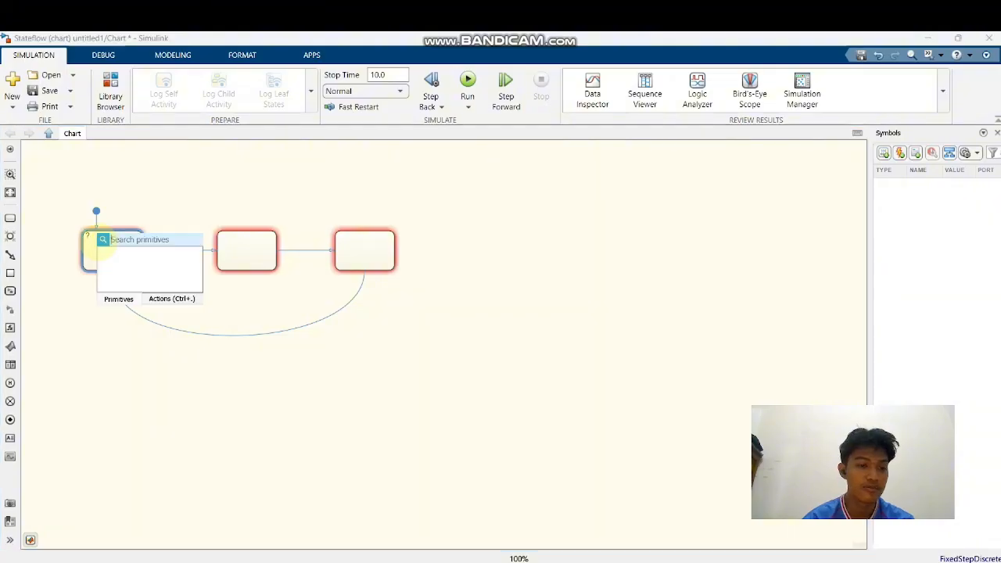
click(90, 235)
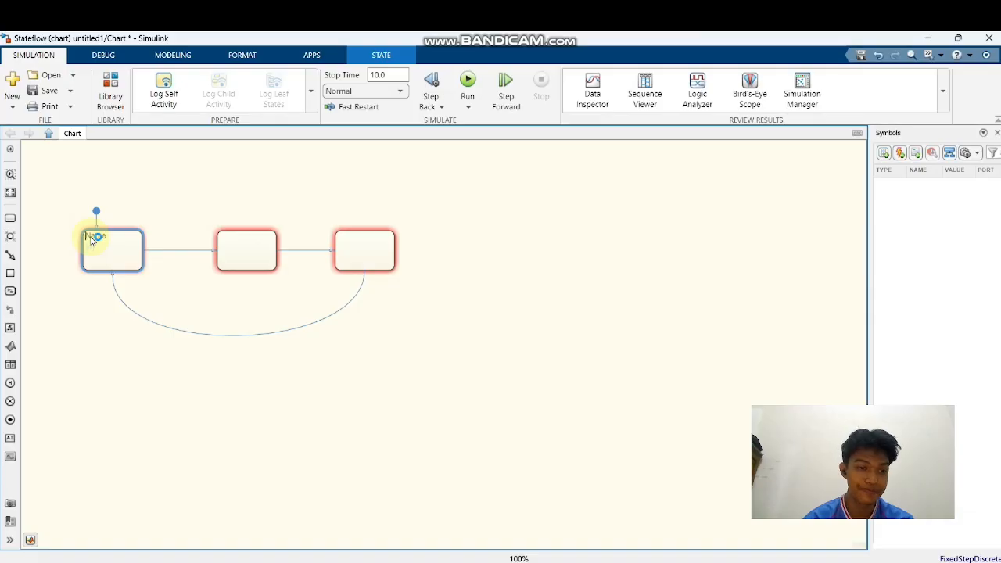
text(sto)
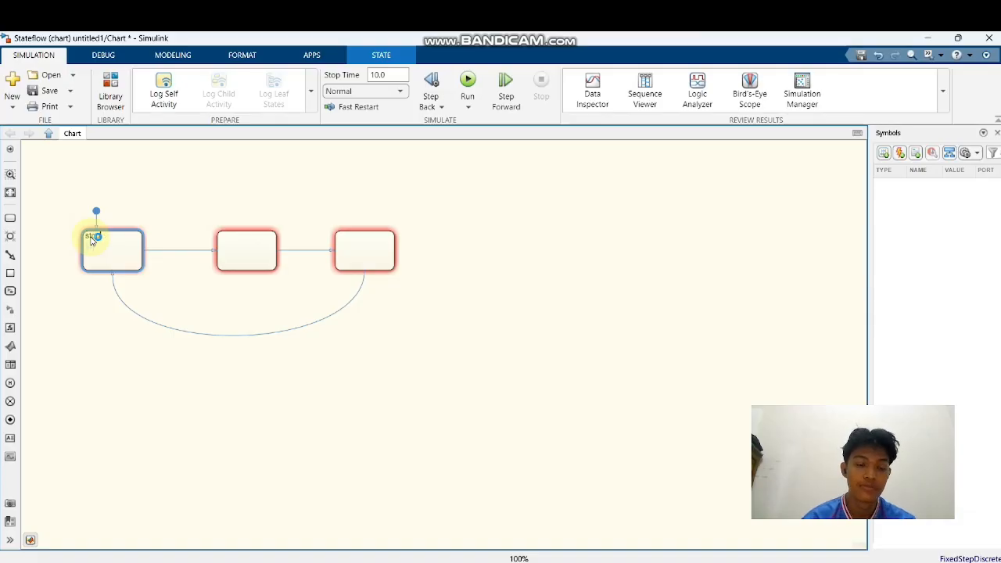
text(p)
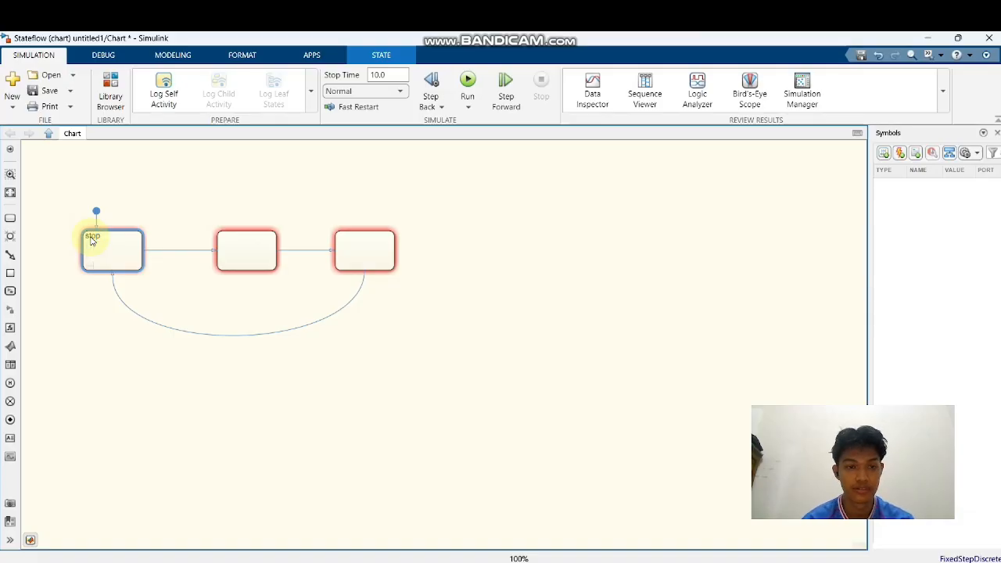
key(Return)
text(entry:)
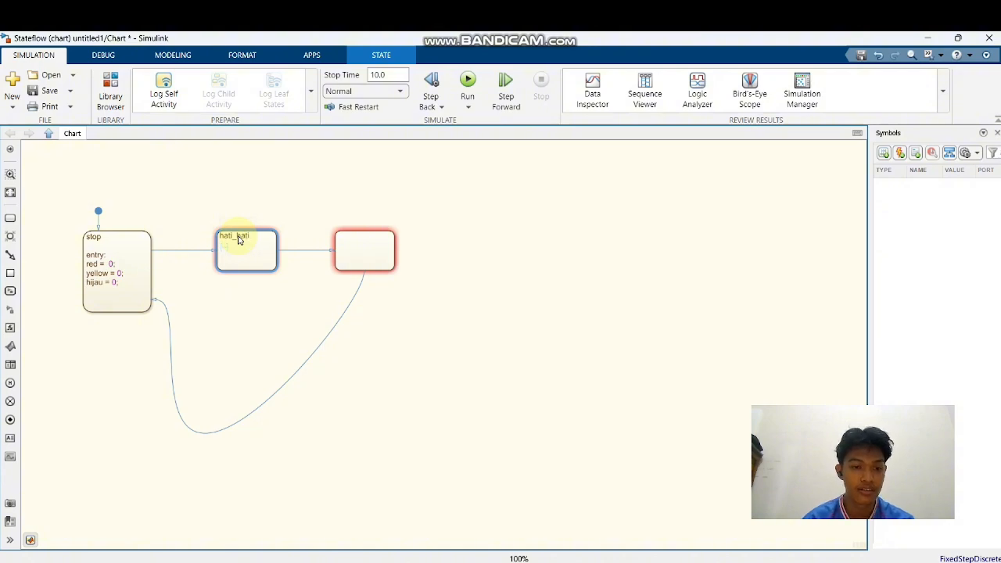
Change the middle state's name to hati-hati, with a hyphen between the two words
key(BackSpace)
key(BackSpace)
key(BackSpace)
key(BackSpace)
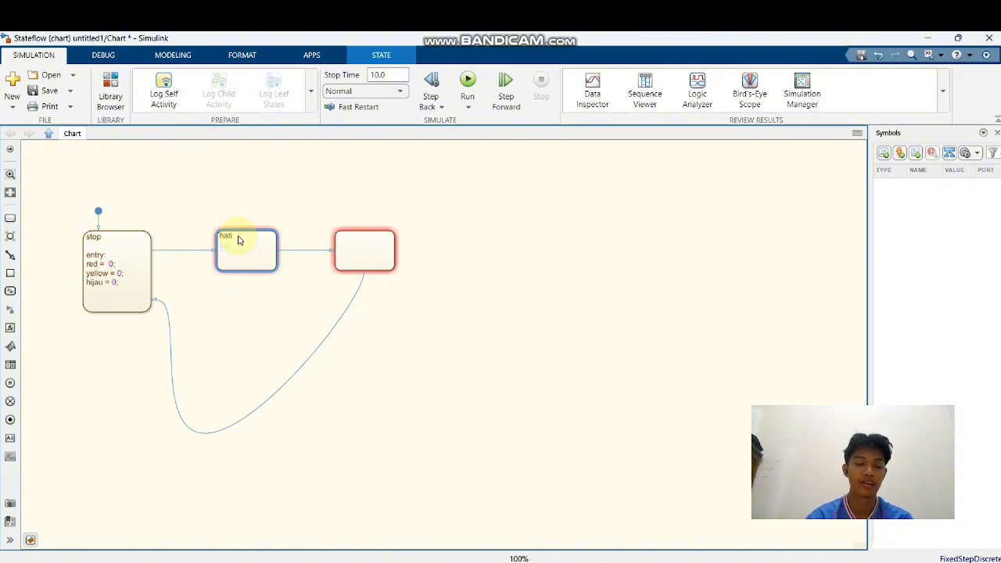
text(_ha)
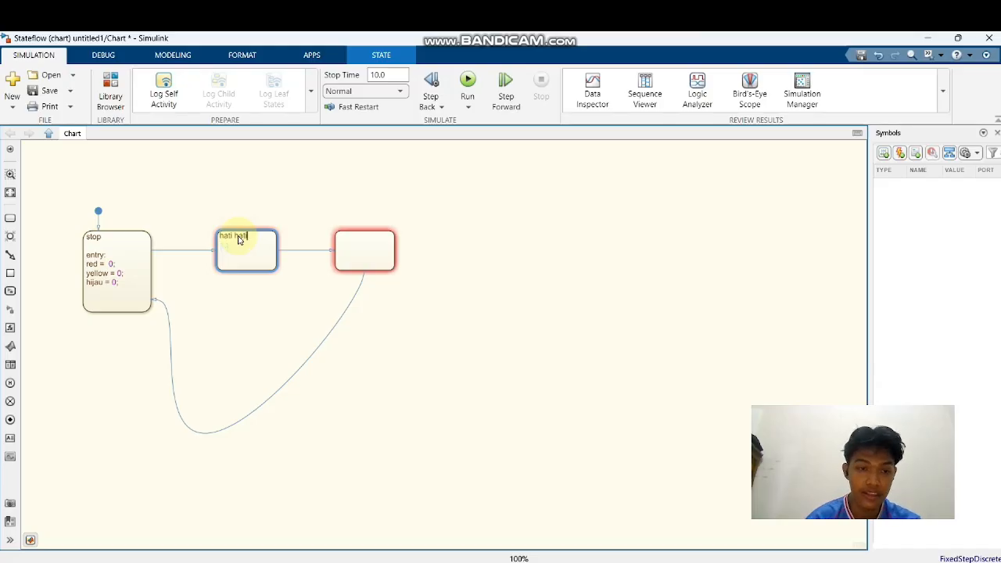
text(ti)
key(BackSpace)
key(BackSpace)
key(BackSpace)
key(BackSpace)
key(BackSpace)
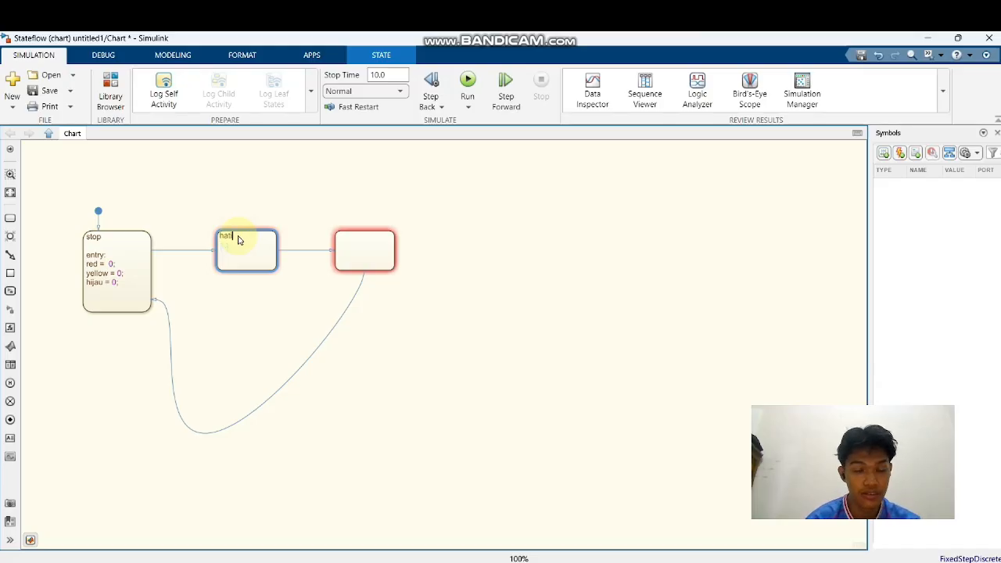
text(-hati)
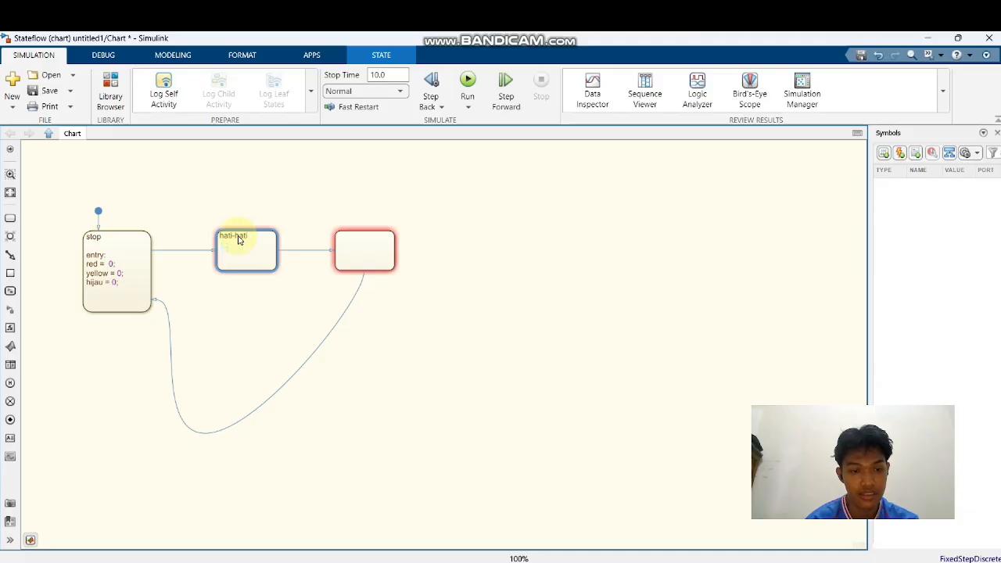
Rename the middle state hatiHati and add an entry section that lists red =, yellow = and green = without values
key(BackSpace)
key(BackSpace)
key(BackSpace)
key(BackSpace)
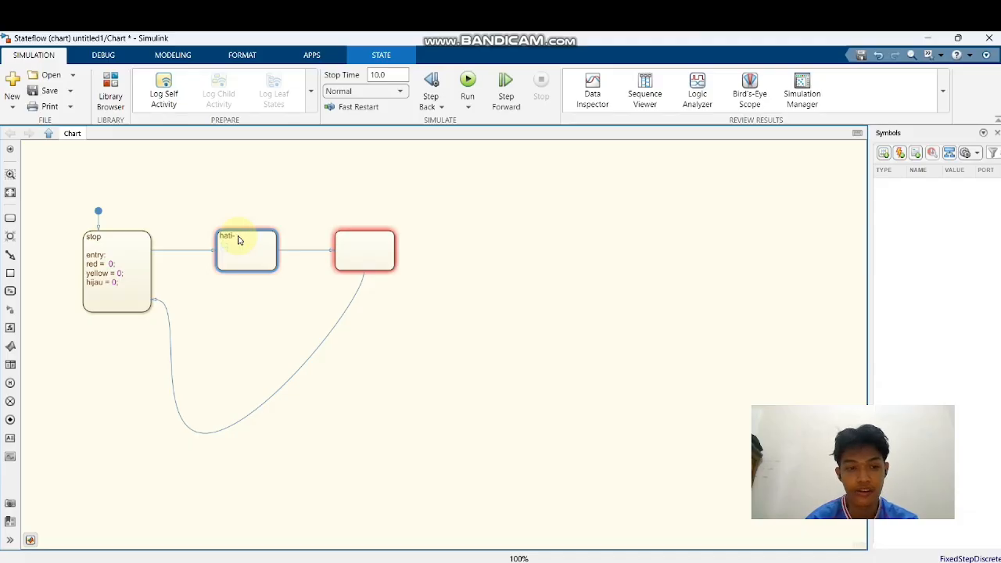
key(Return)
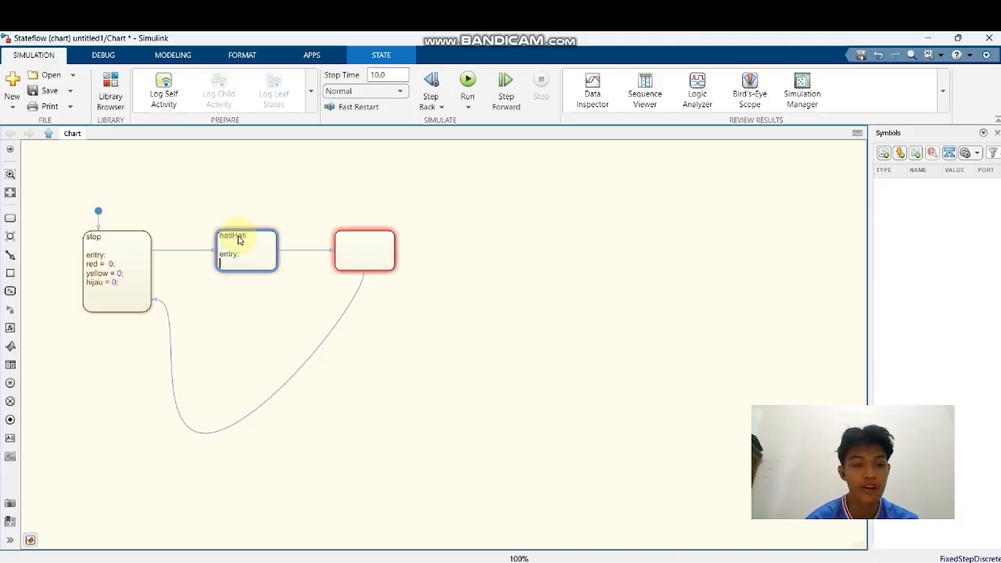
text(red =)
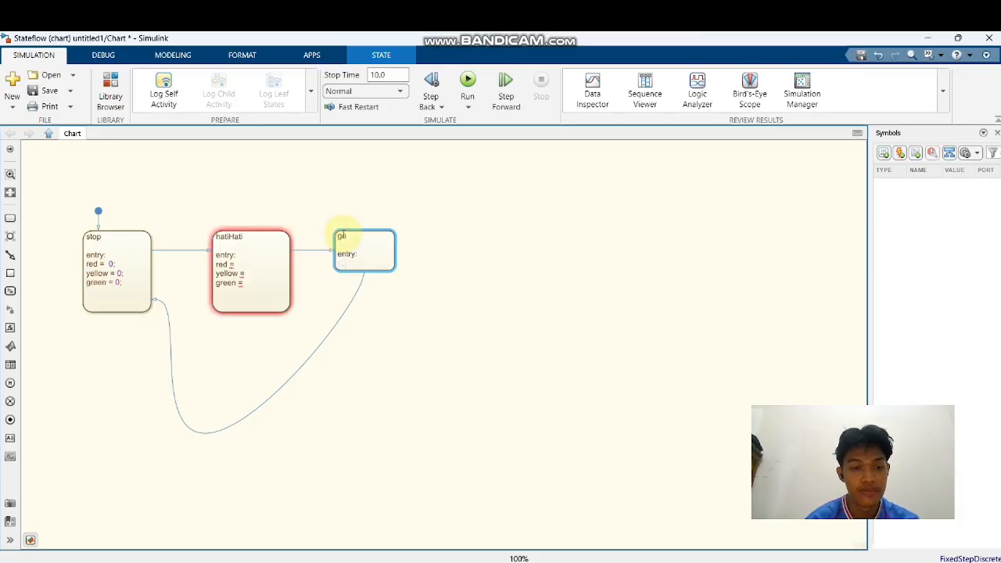
Fill the entry section of the third state, go, with the lines red =, yellow = and green =, leaving the values blank
text(ed =)
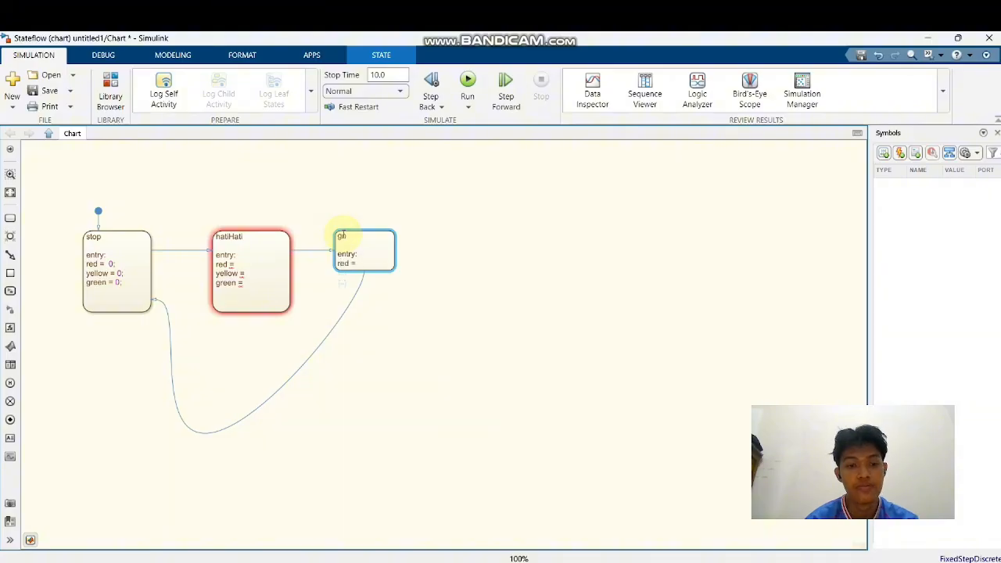
key(Return)
text(yellow)
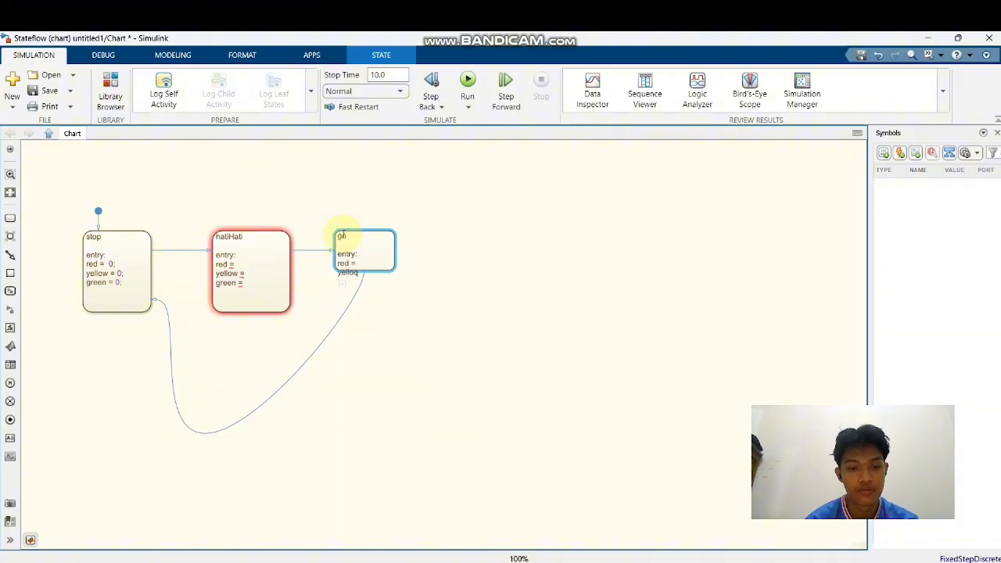
key(BackSpace)
text(w =)
key(Return)
text(green)
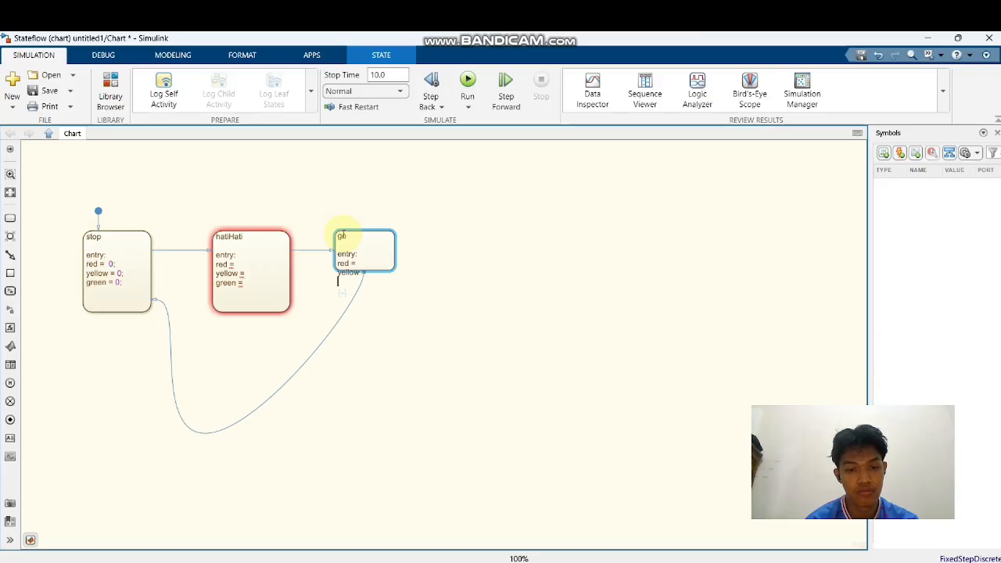
text( =)
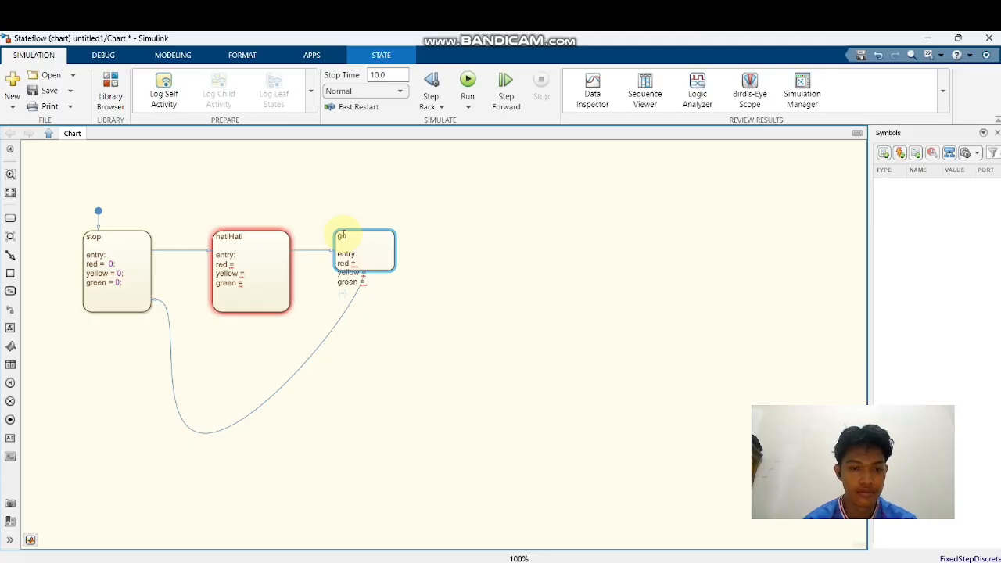
Set red to 1 in the stop state's entry actions
click(98, 249)
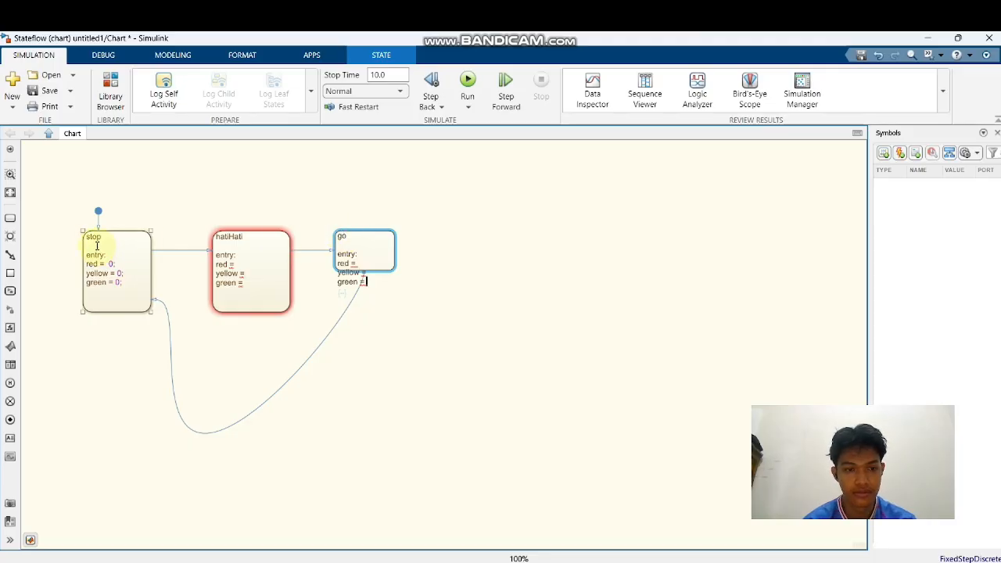
click(112, 264)
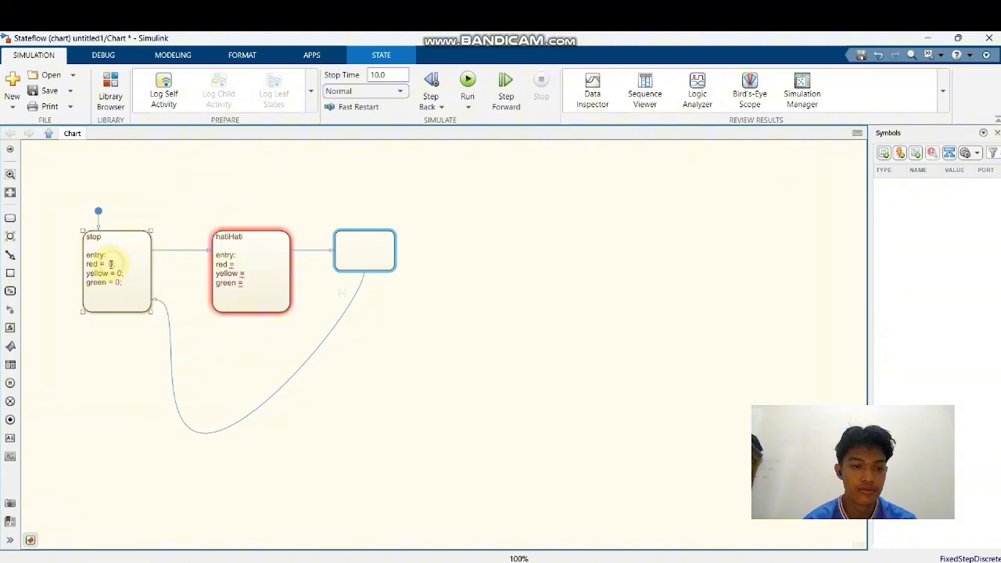
click(110, 264)
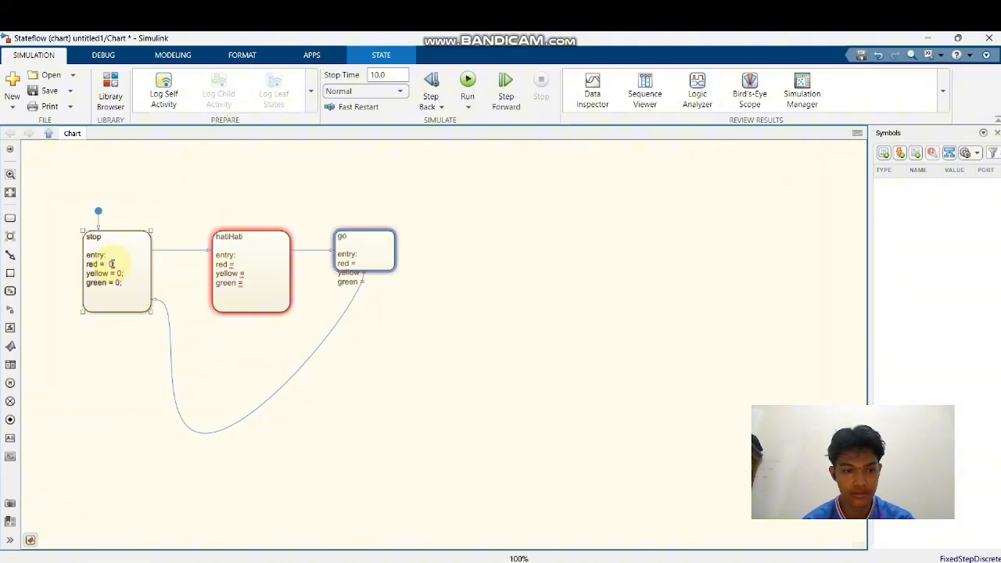
click(110, 266)
text(1)
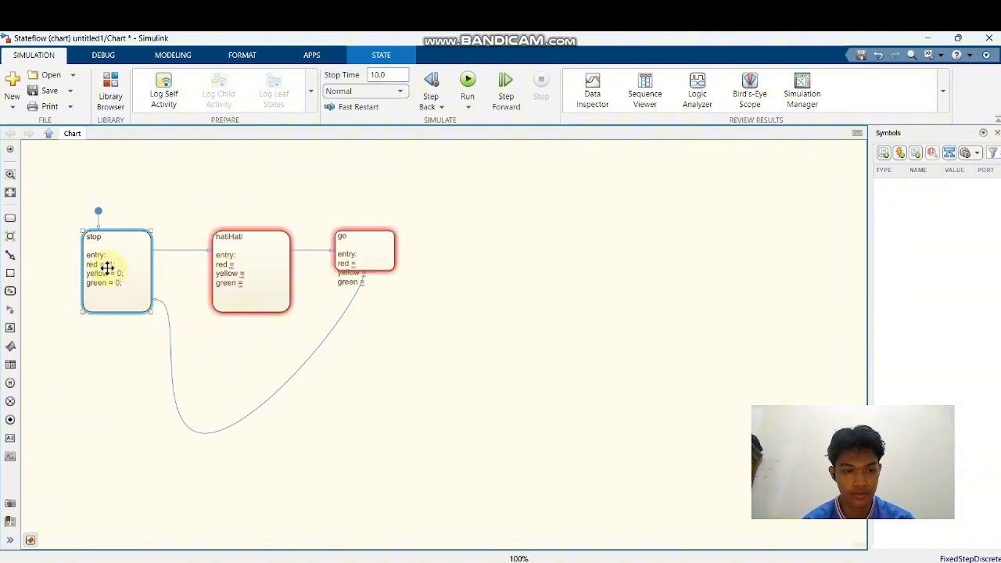
click(621, 239)
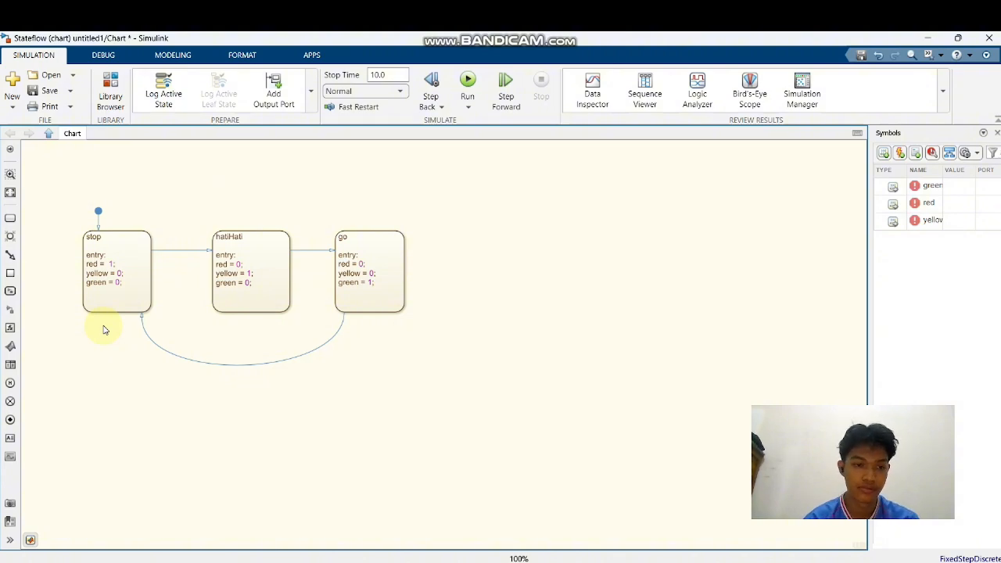
Label the transition from stop to hatiHati with after(10,sec) and centre the label above its arrow
click(178, 250)
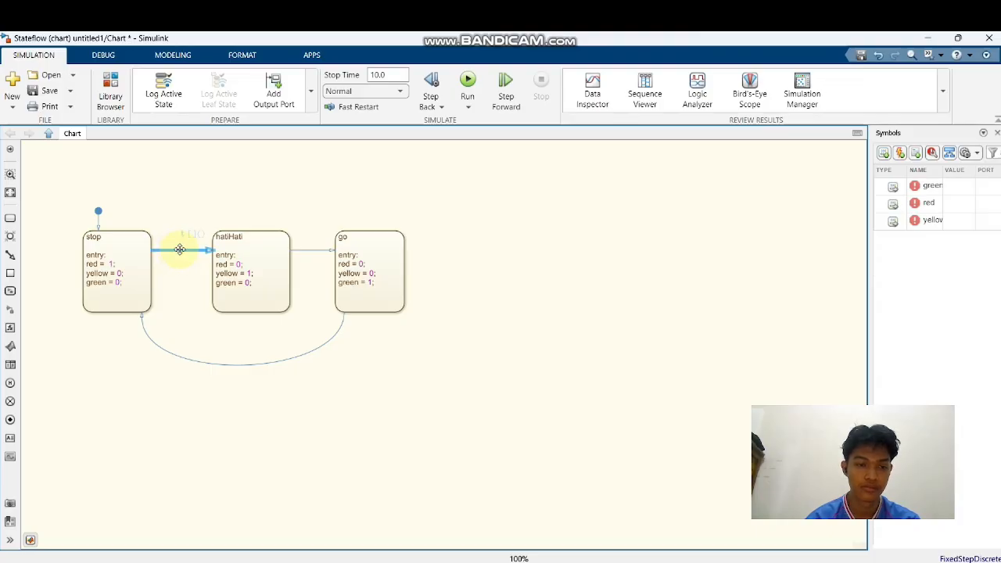
text(after)
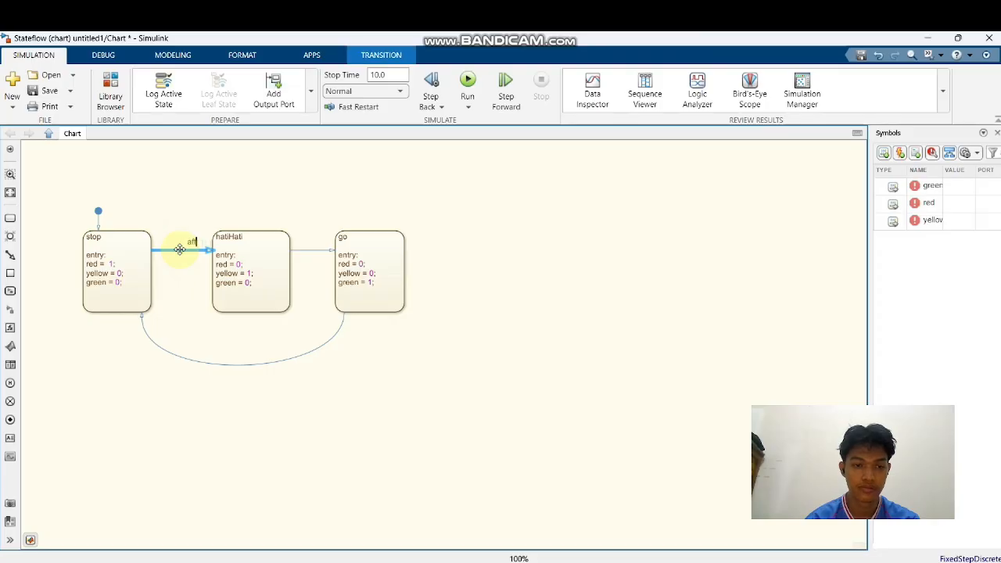
text((10,sec))
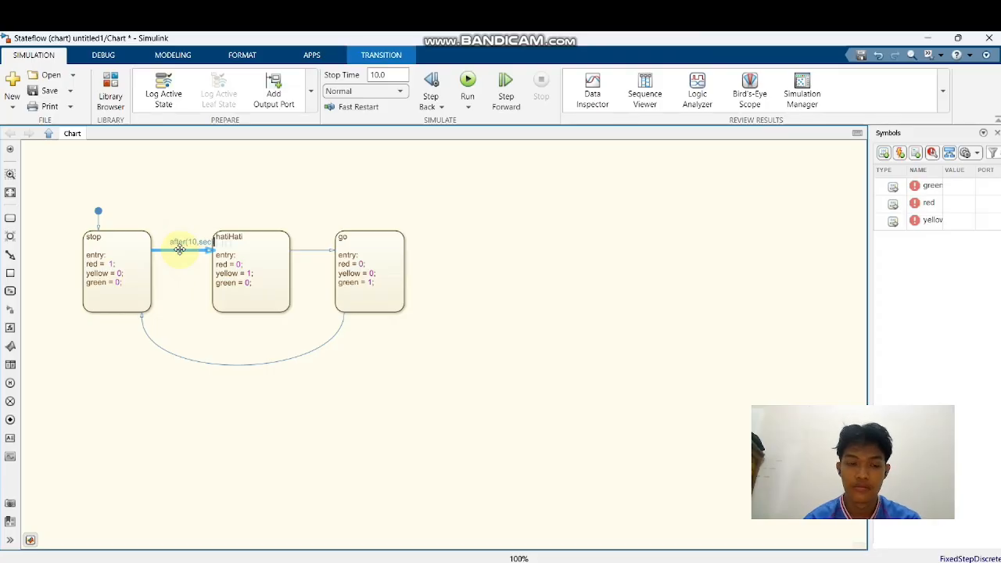
click(195, 292)
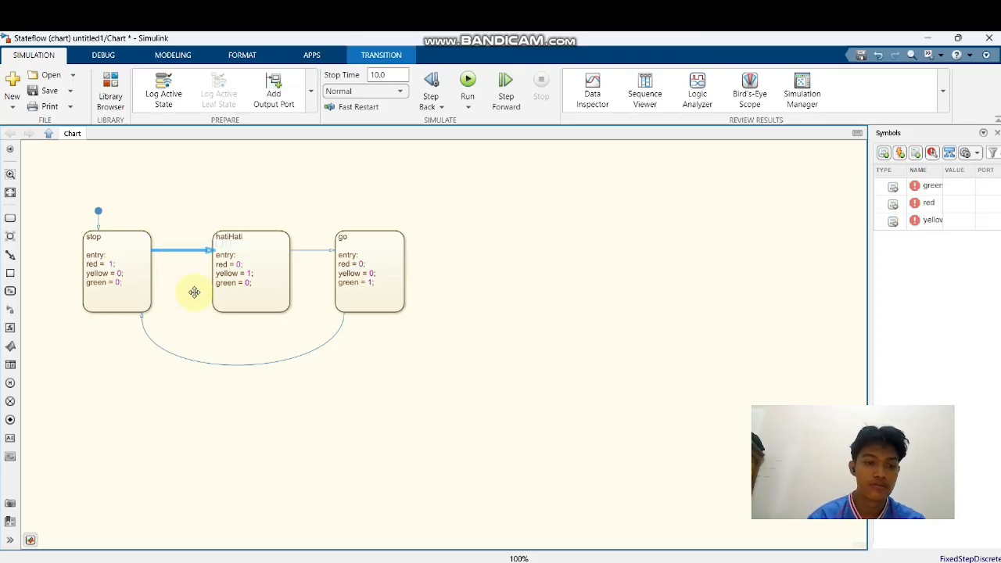
click(187, 242)
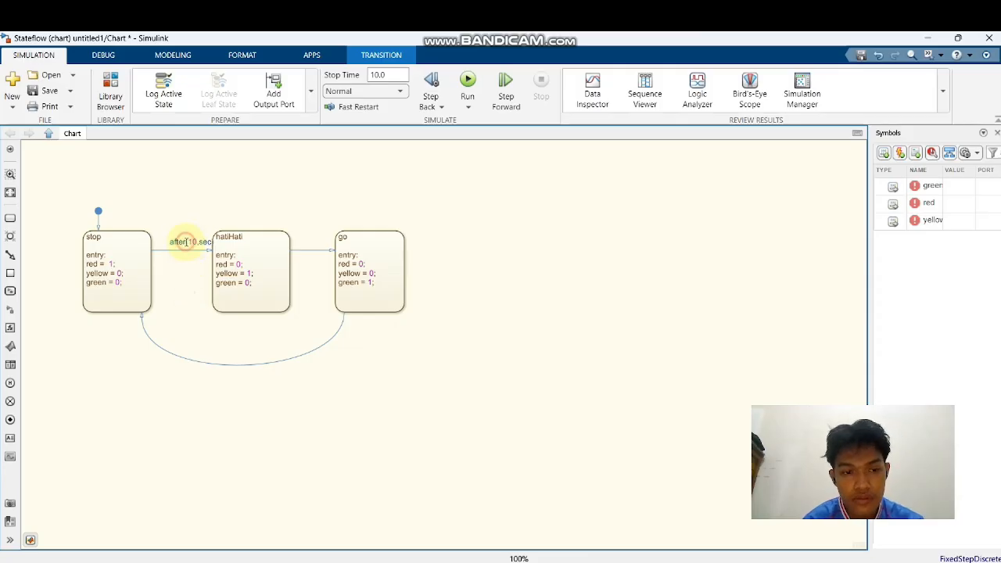
click(205, 213)
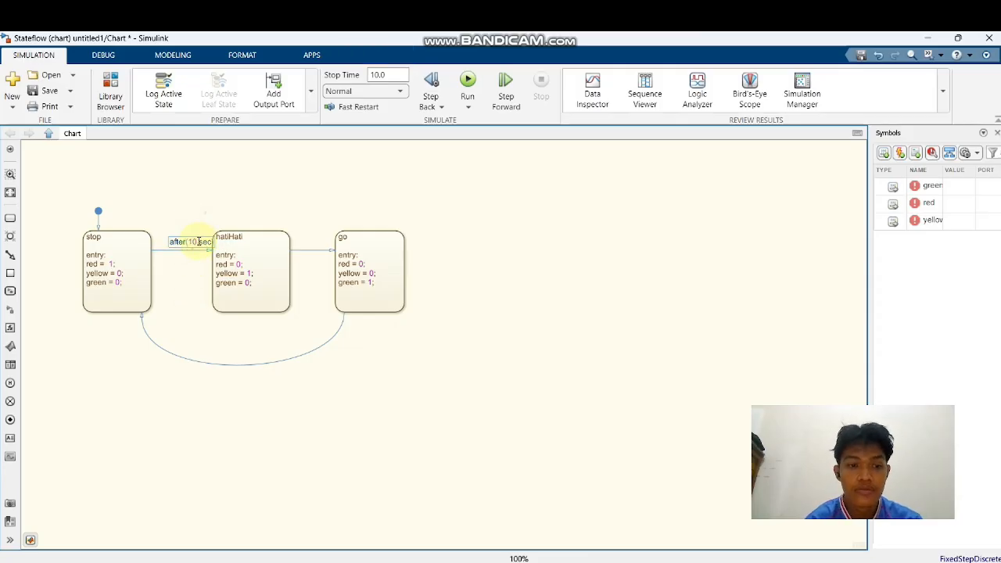
click(197, 241)
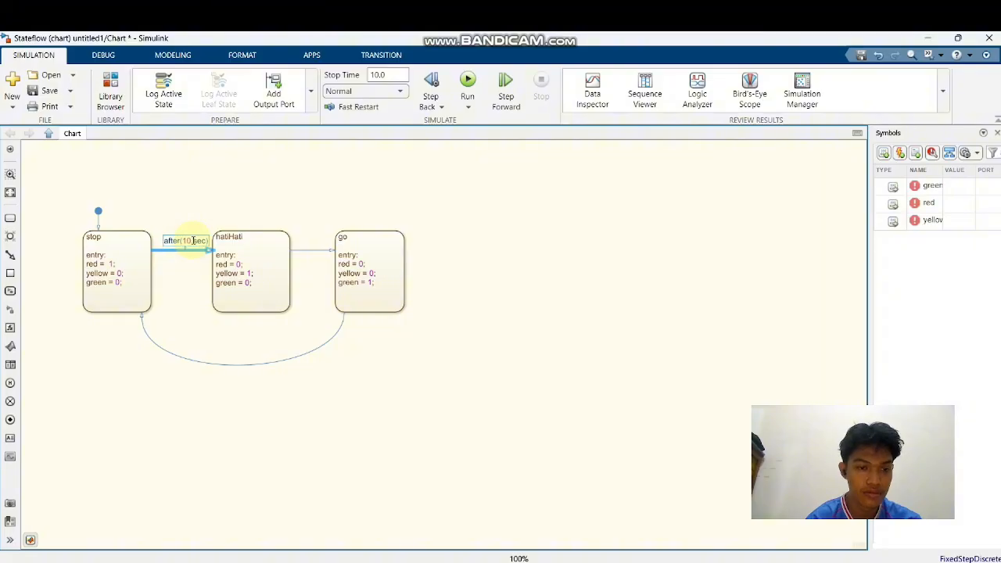
click(204, 214)
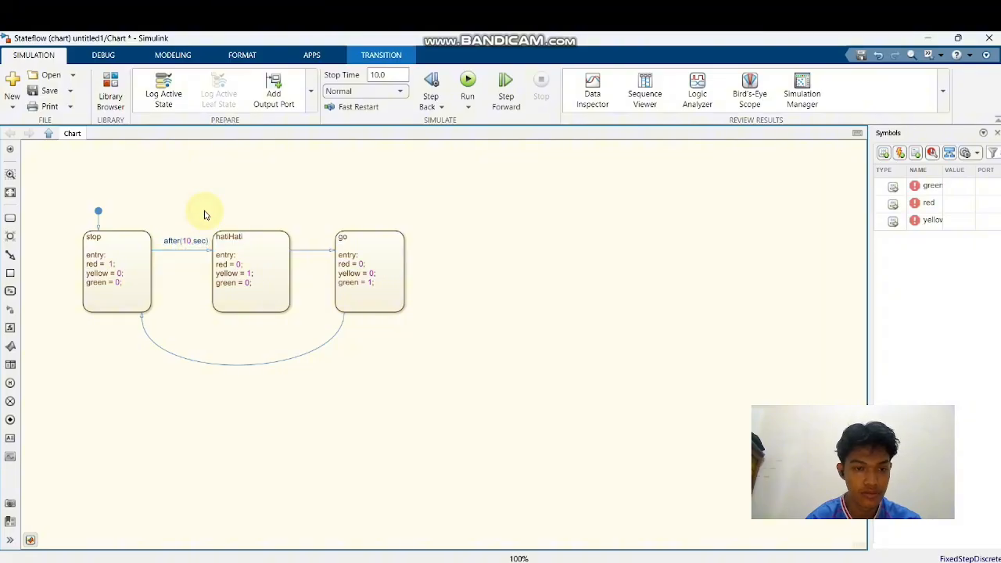
Label the transition from hatiHati to go with after(10,sec)
click(311, 251)
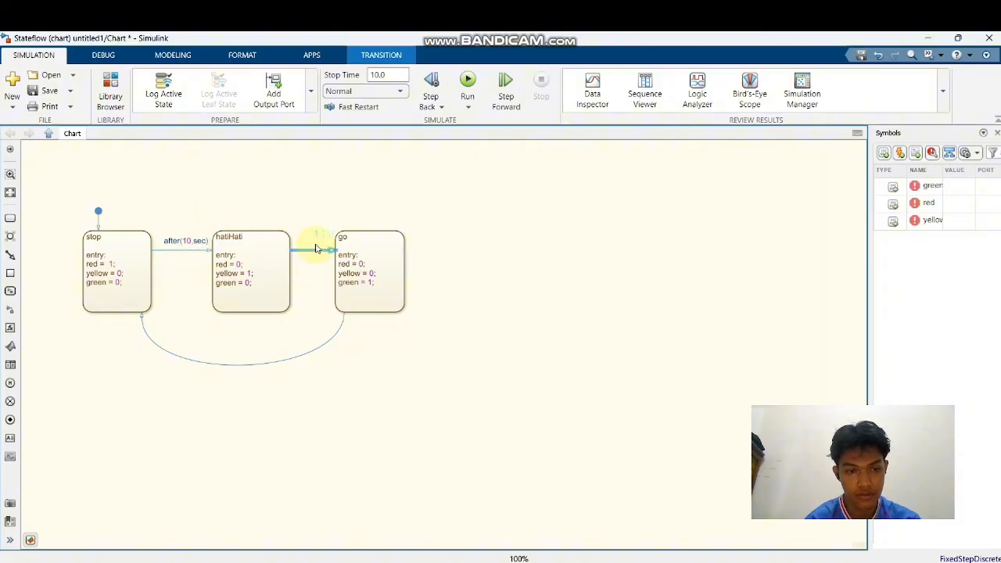
text(after)
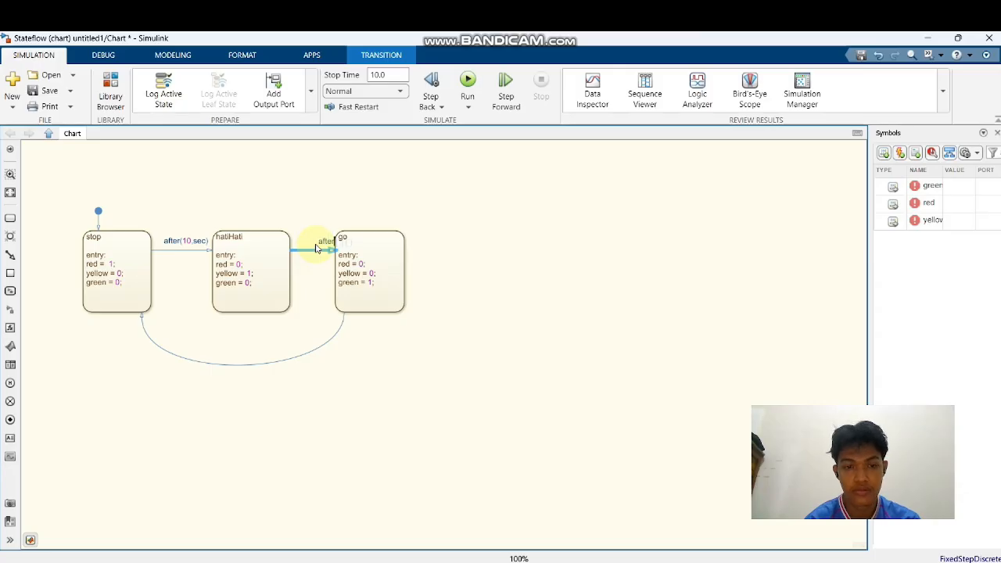
text((10,sec))
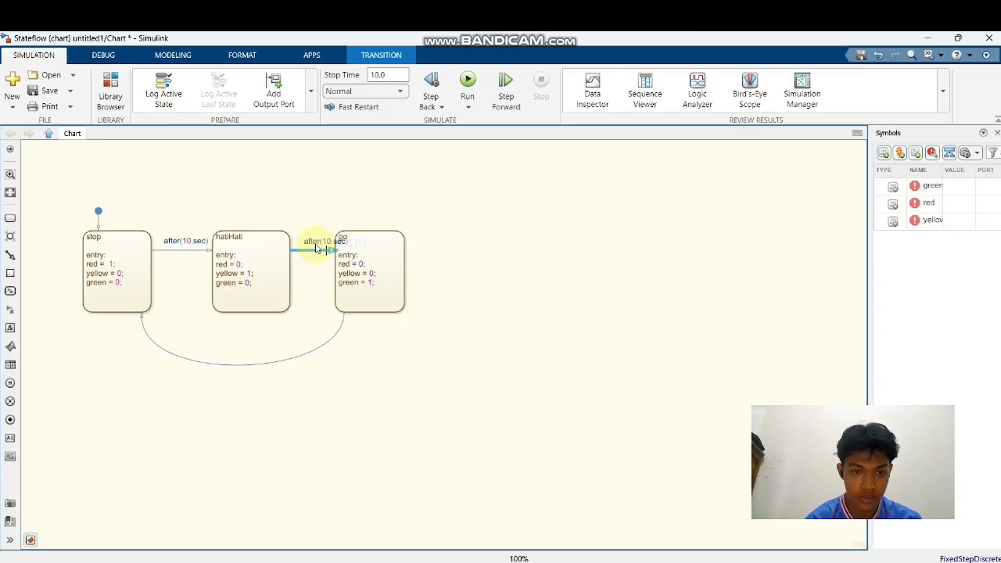
click(318, 287)
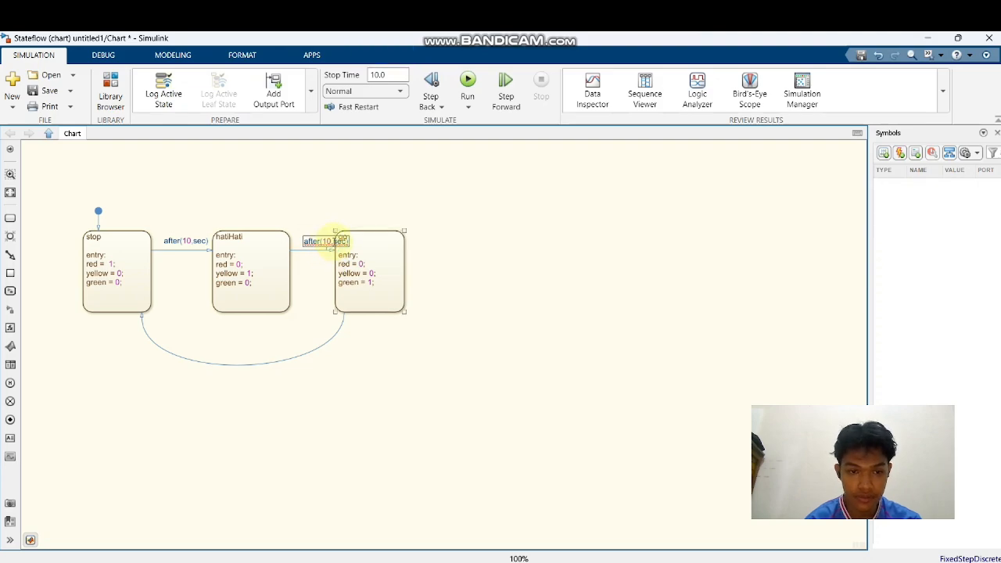
Move the go state farther away from hatiHati and centre the label between them above the lengthened arrow
click(336, 244)
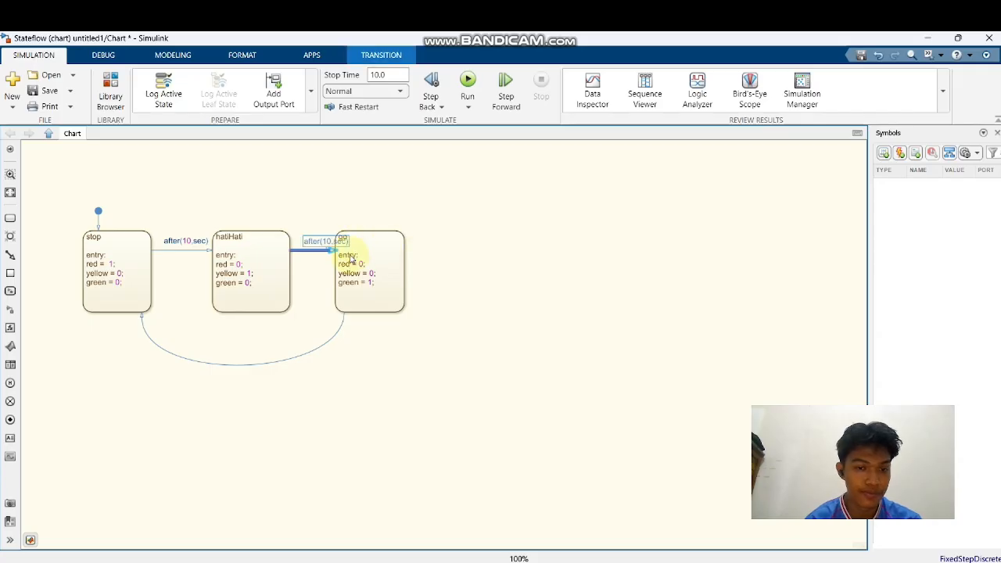
drag(383, 259, 421, 262)
click(365, 244)
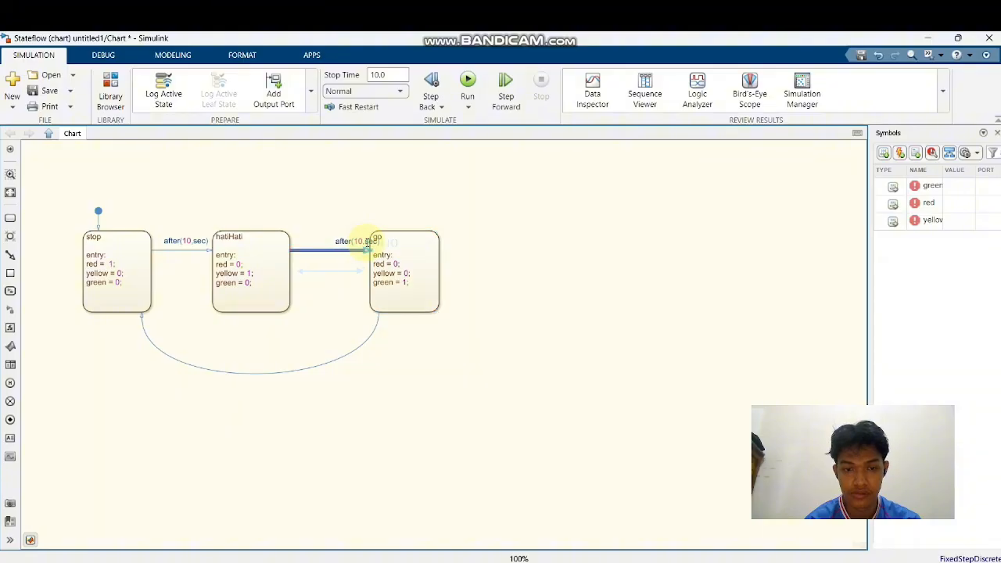
click(356, 241)
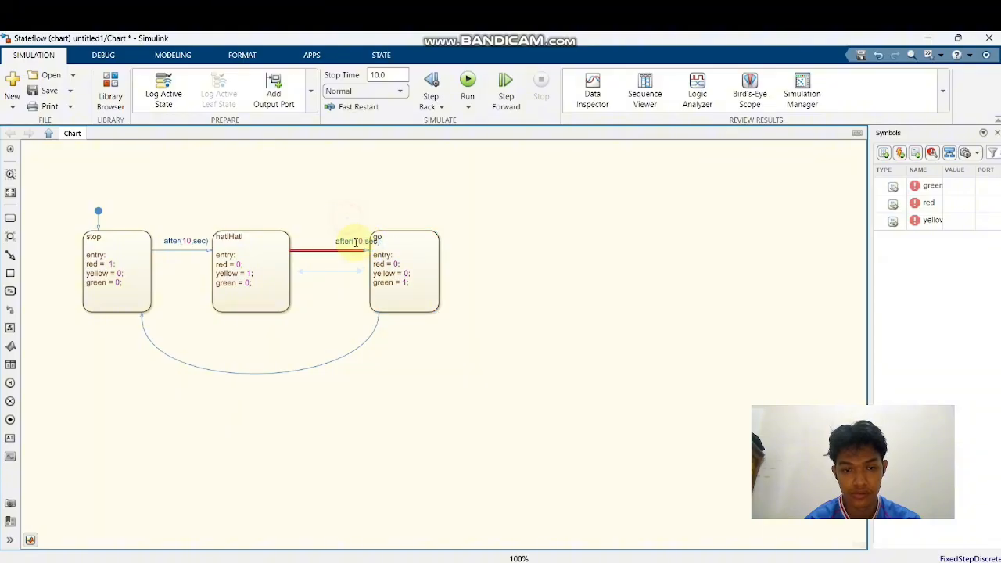
drag(356, 242, 335, 239)
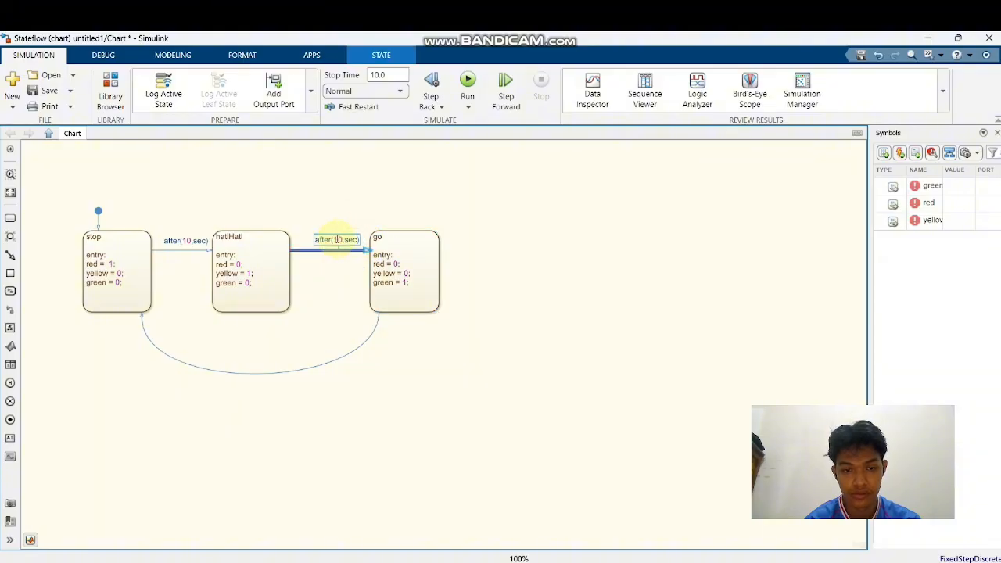
click(325, 280)
Retype the hatiHati-to-go transition label as after(10,sec) and lower its arrow to the mid-height of the states
click(345, 238)
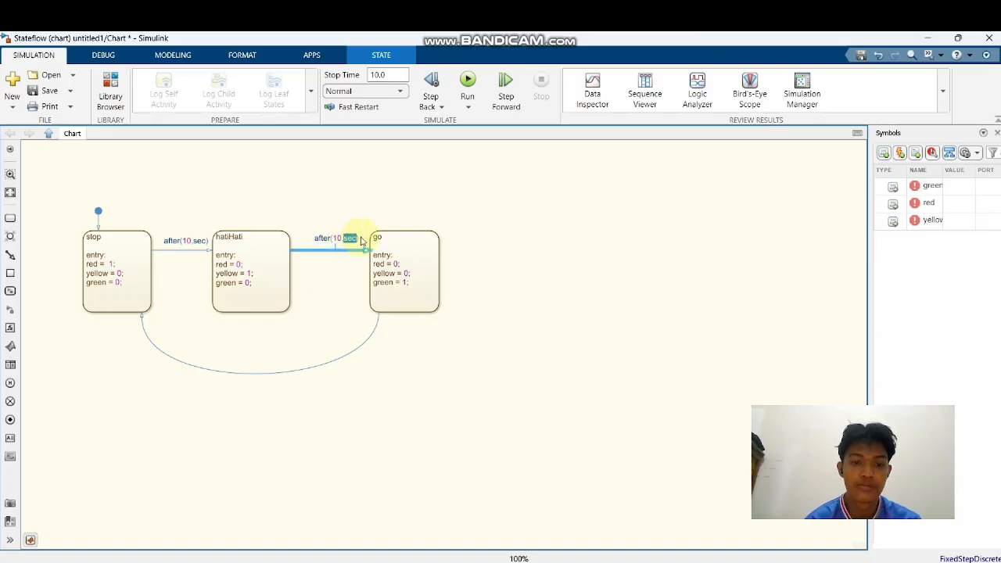
click(360, 242)
click(360, 241)
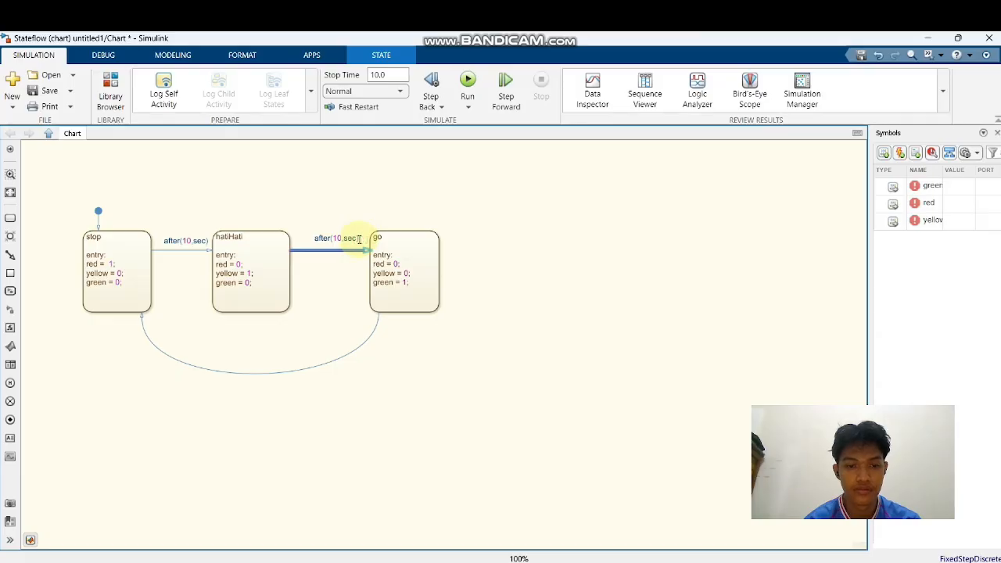
key(BackSpace)
key(BackSpace)
key(BackSpace)
key(BackSpace)
key(BackSpace)
key(BackSpace)
key(BackSpace)
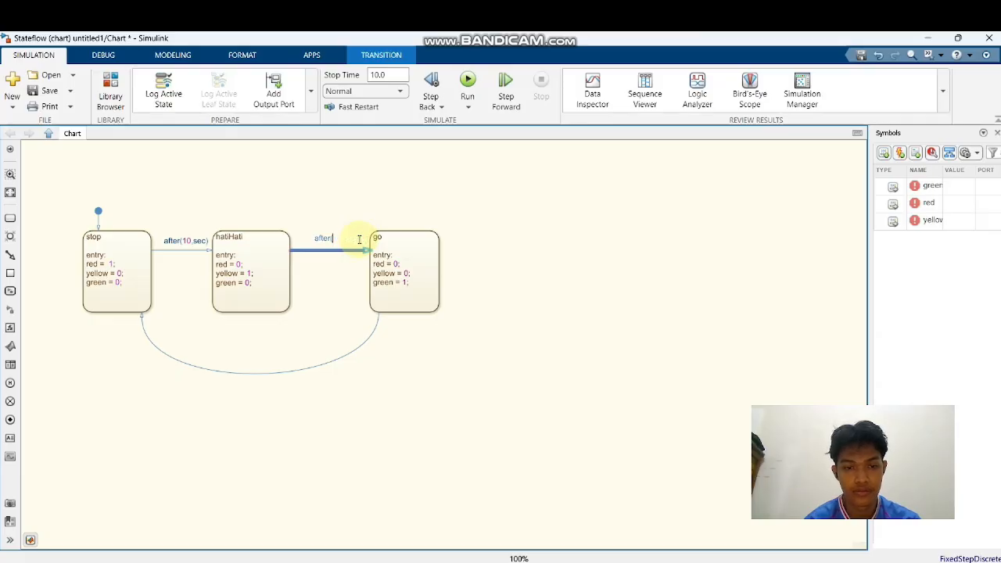
text(10,sec))
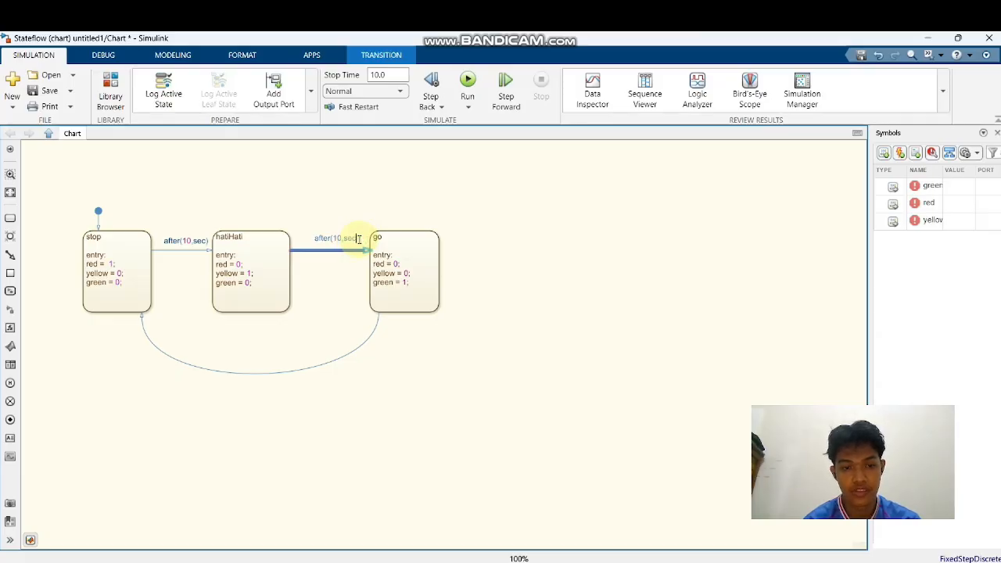
drag(359, 239, 330, 270)
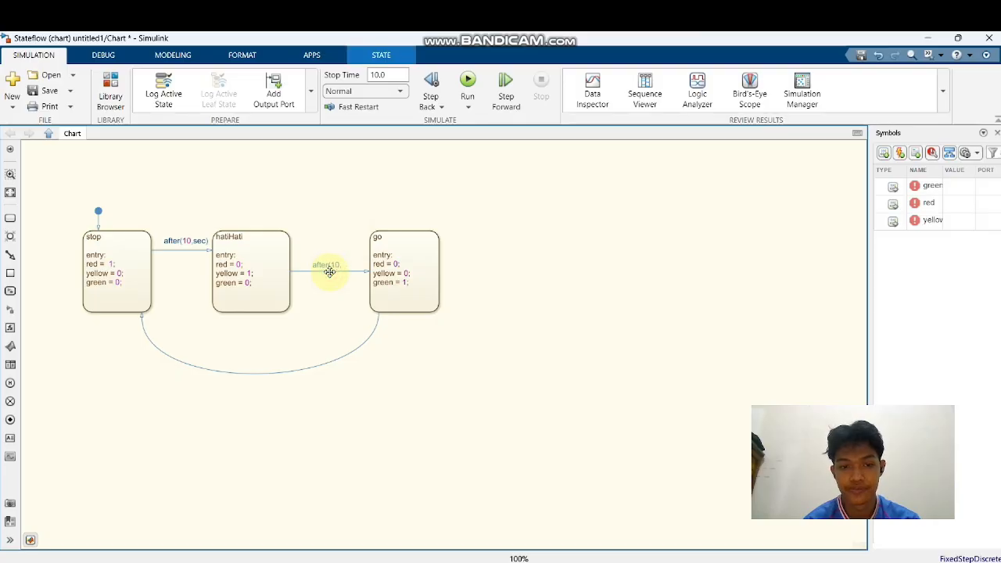
Label the curved return transition from go to stop with after(10,sec)
click(274, 372)
text(after(10,sec)
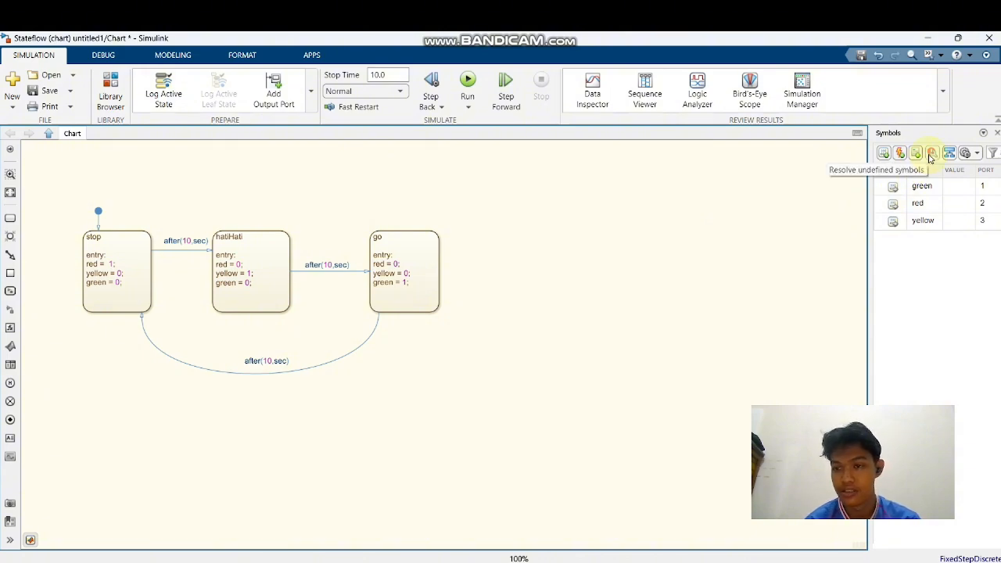
Set the port number of the red output to 1
double_click(987, 203)
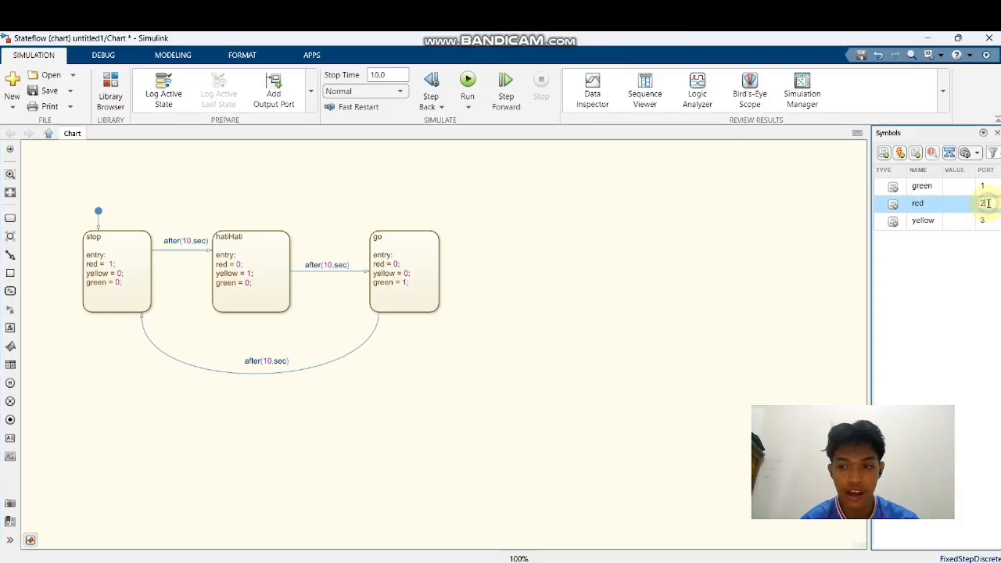
key(BackSpace)
text(1)
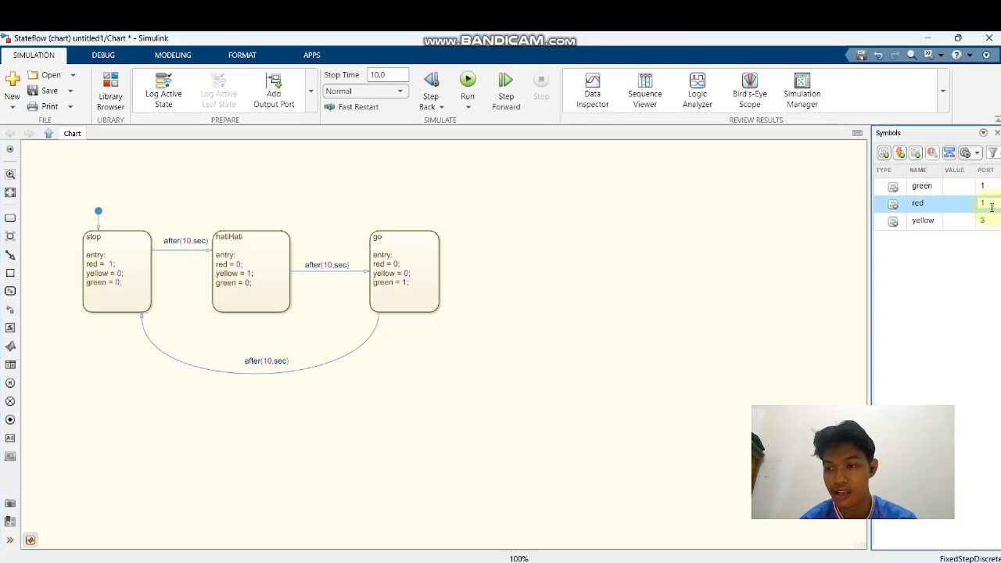
Set the port number of the green output to 3, so that the outputs are ordered red, yellow, green
double_click(987, 186)
key(BackSpace)
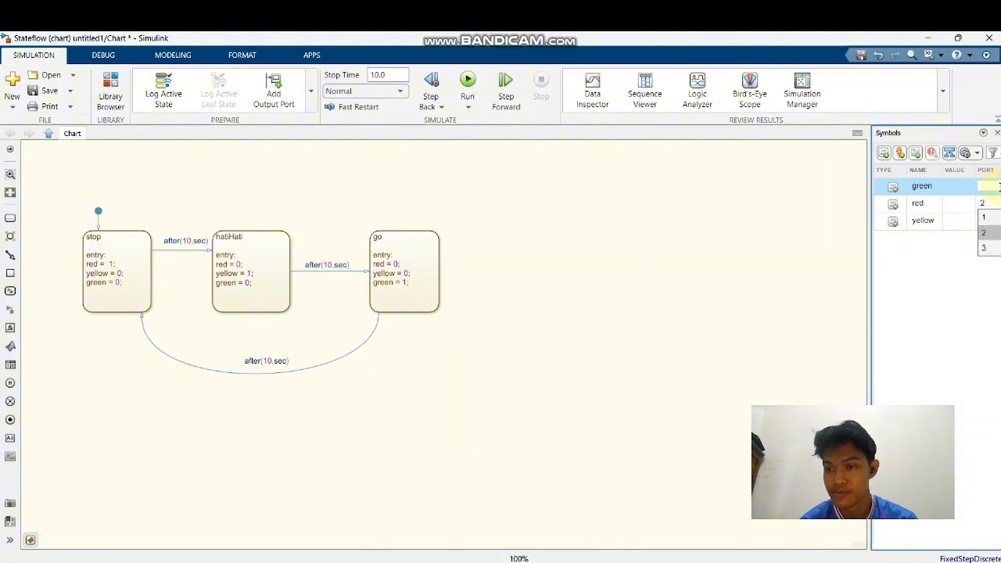
text(3)
click(989, 231)
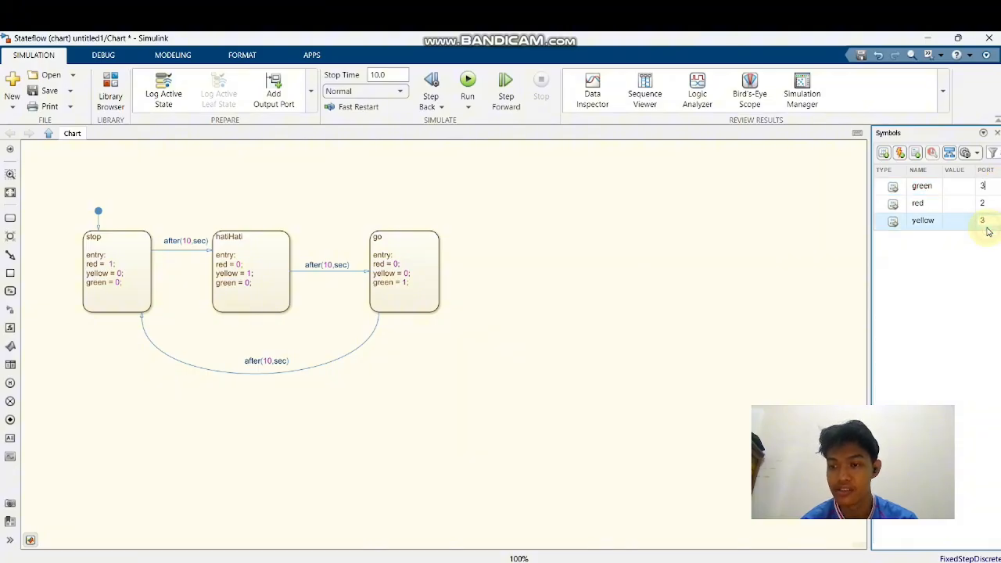
double_click(991, 189)
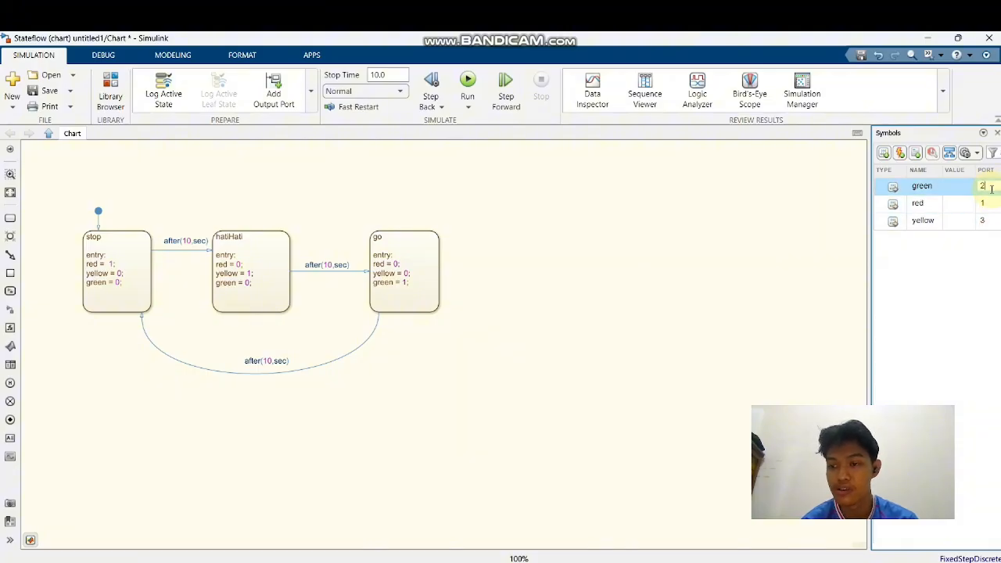
key(BackSpace)
text(3)
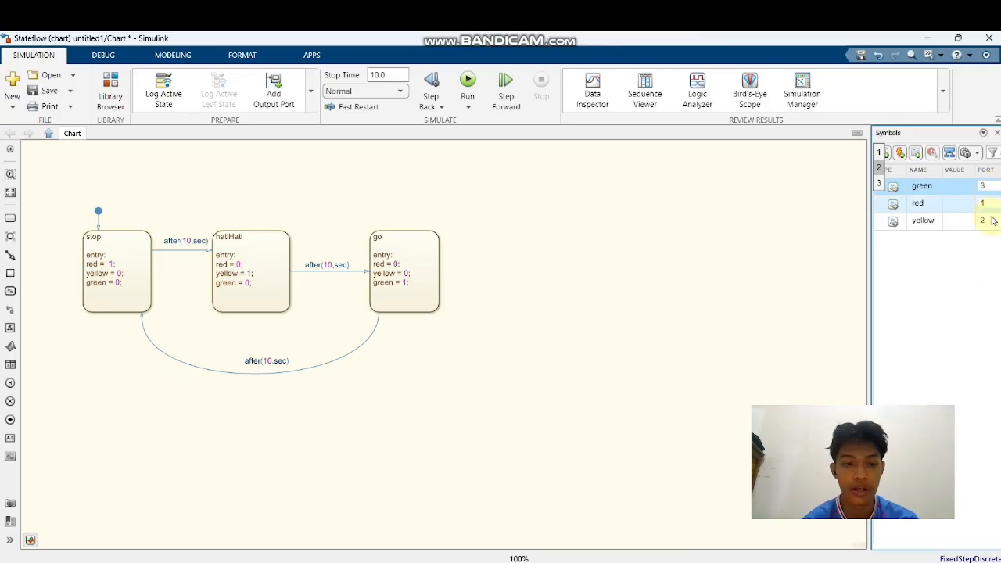
click(992, 218)
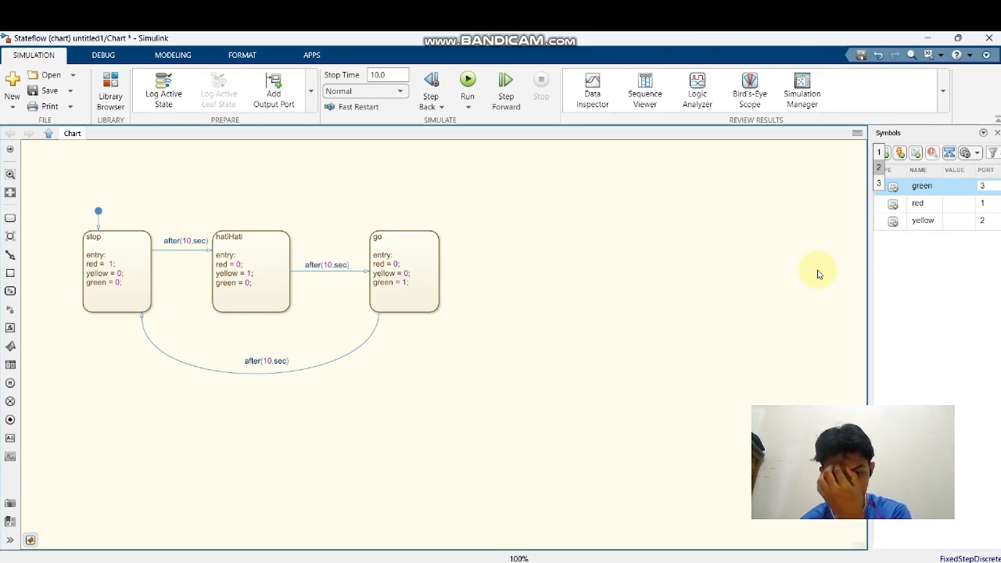
Run the simulation of the traffic light chart, and run it a second time once the first run ends
click(466, 84)
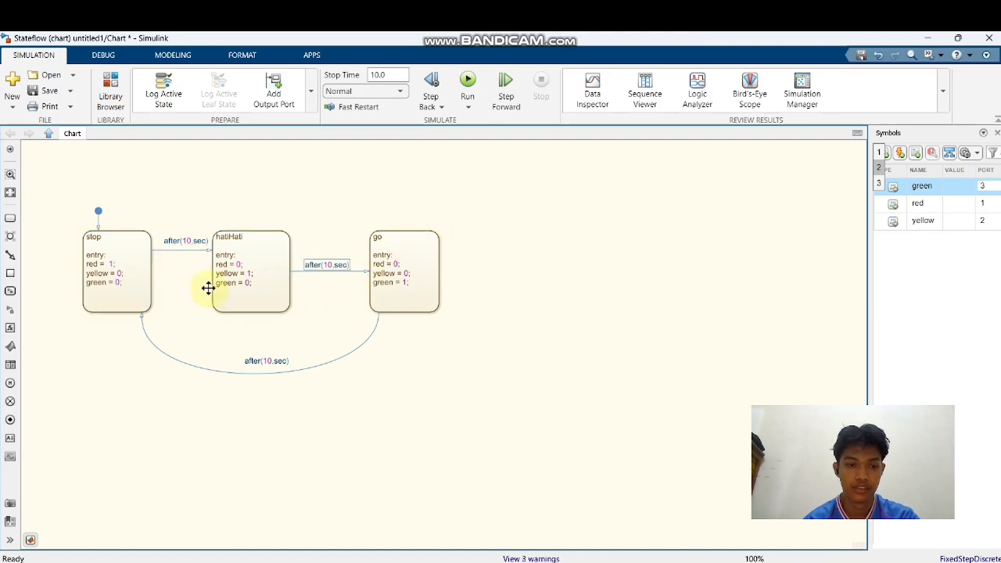
click(469, 81)
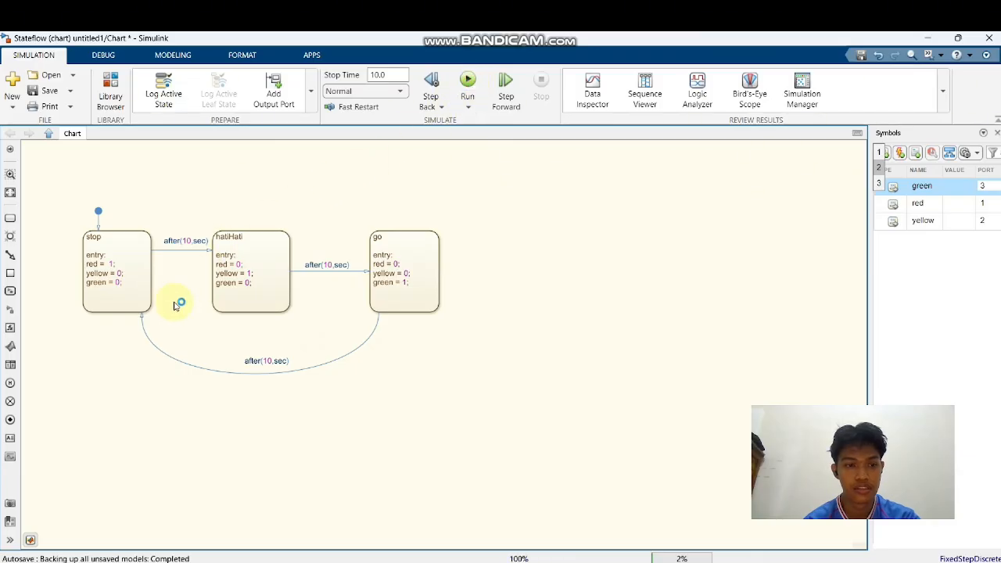